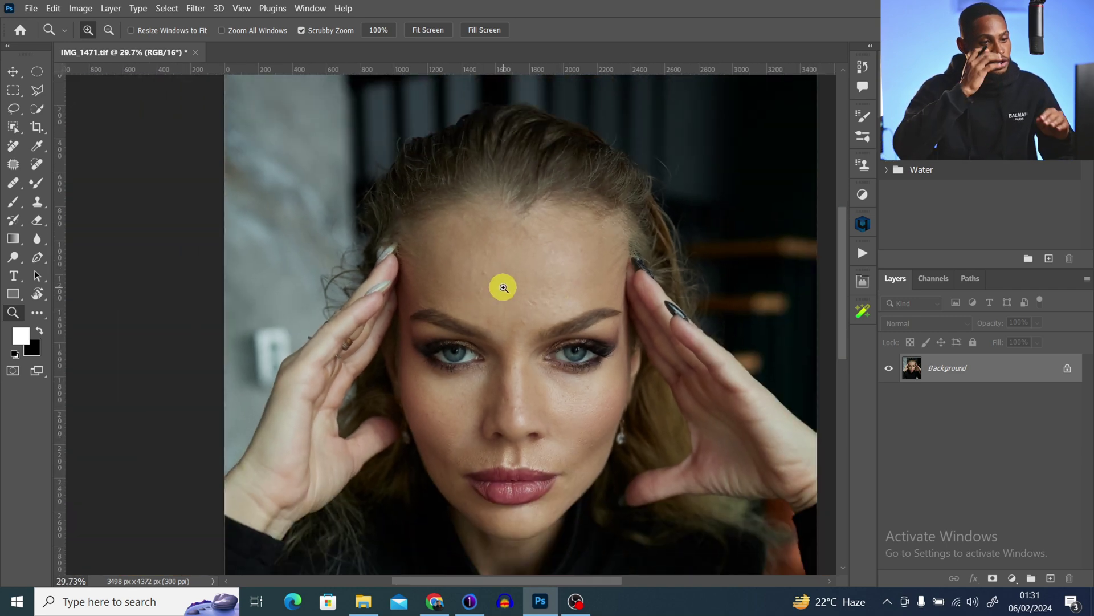
- Duplicate the Background layer
key("ctrl+j")
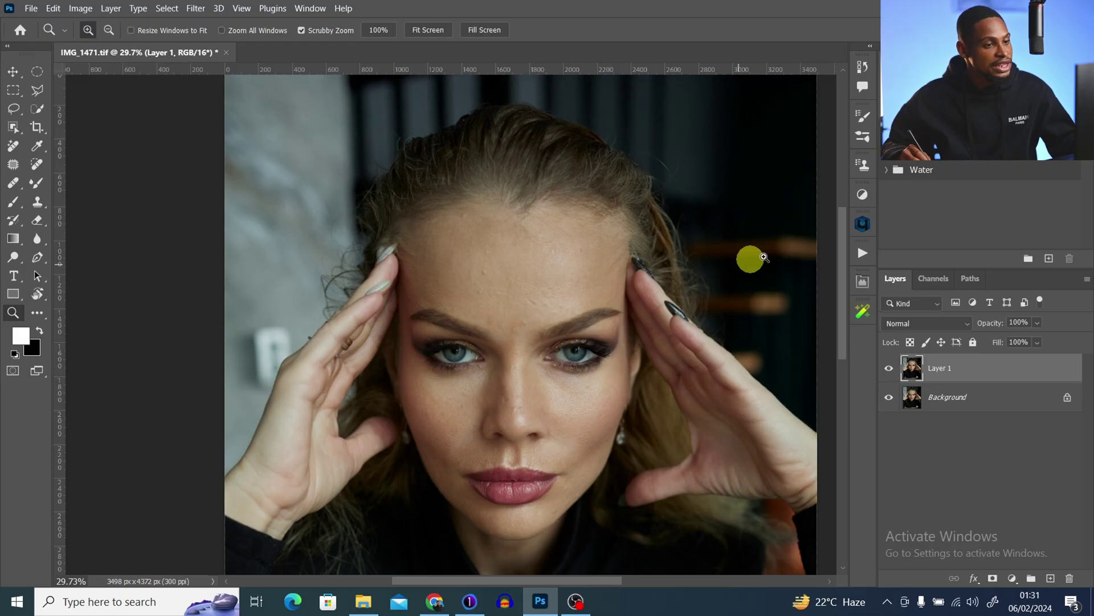
left_click(862, 253)
key("ctrl")
key("ctrl")
key("ctrl")
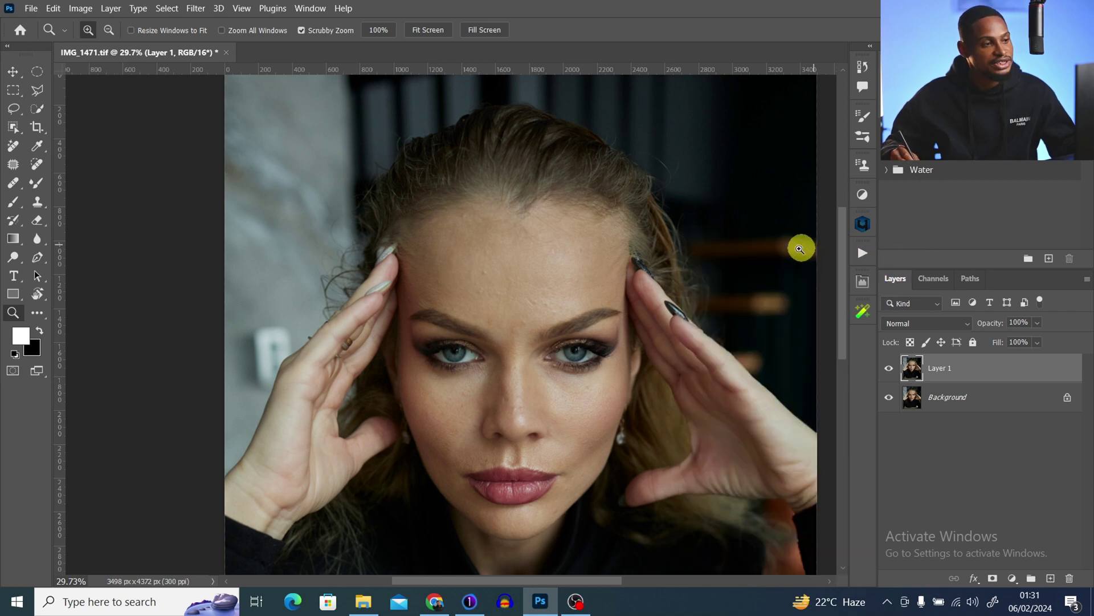
- Run the Teelens FS 16bit frequency separation action on the duplicated layer
left_click(310, 8)
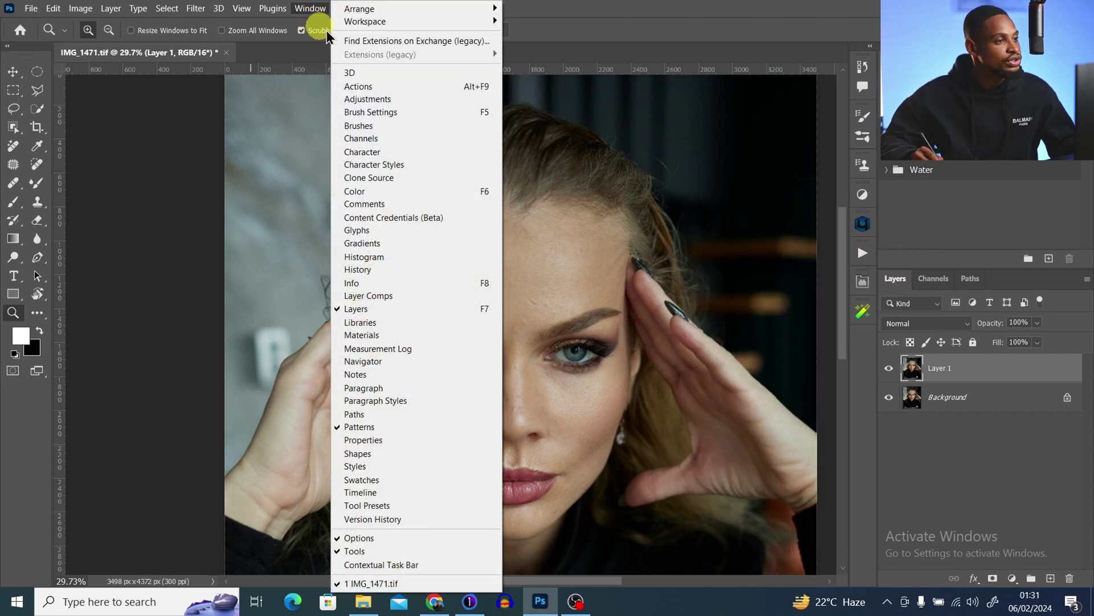
left_click(389, 86)
scroll(844, 348, "down", 1)
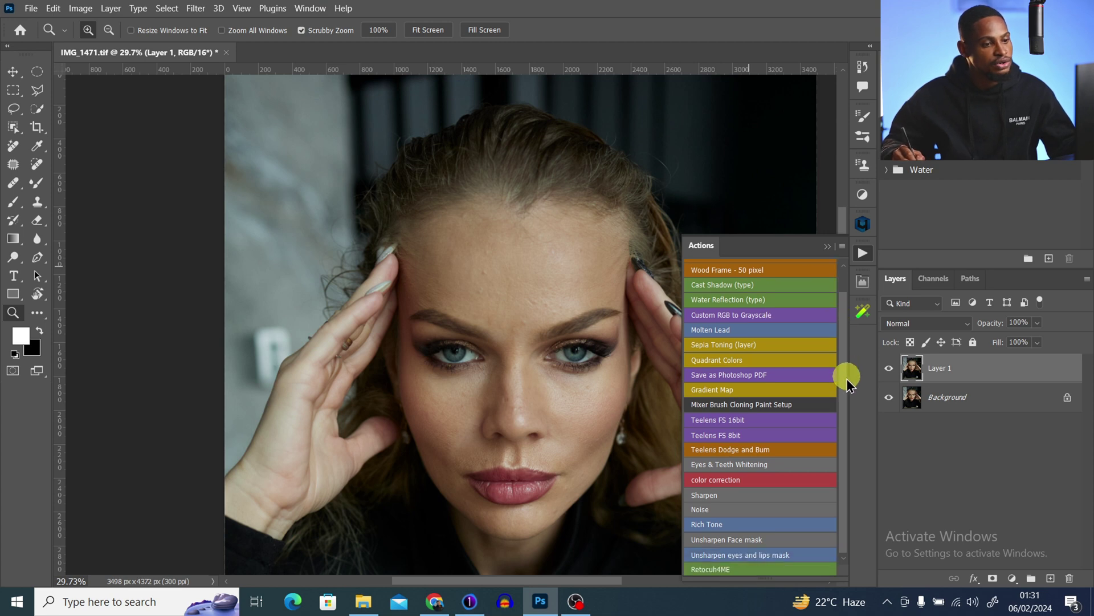
left_click(720, 409)
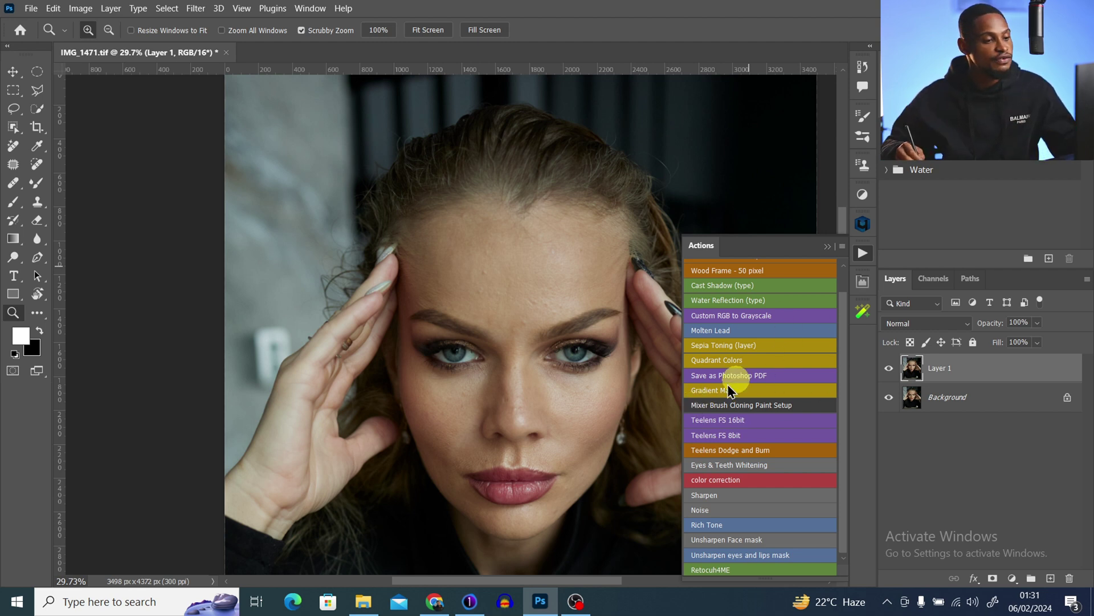
key("ctrl")
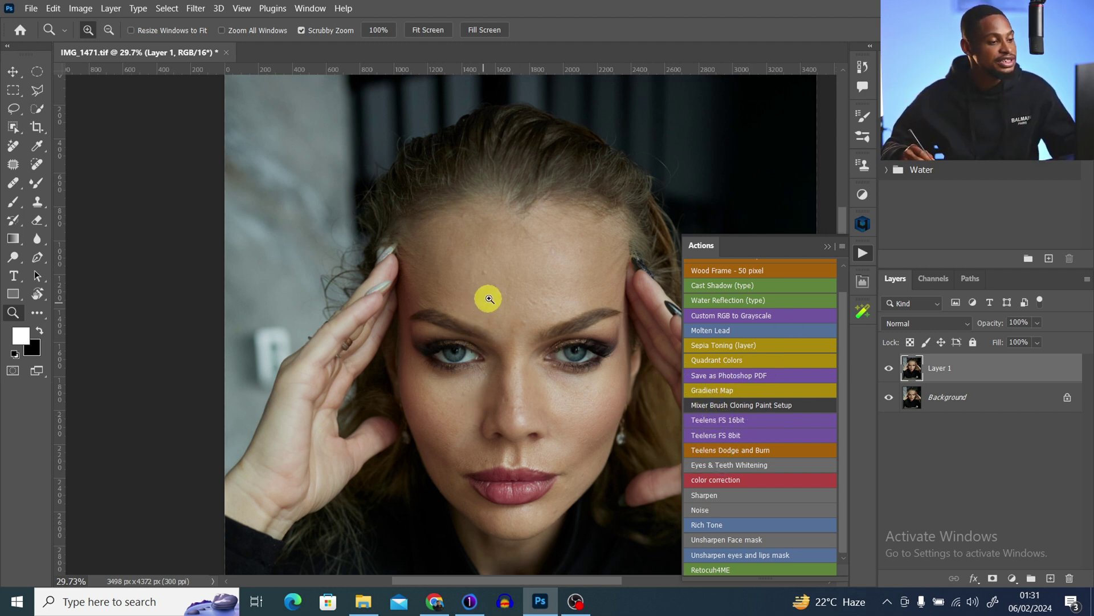
left_click(724, 420)
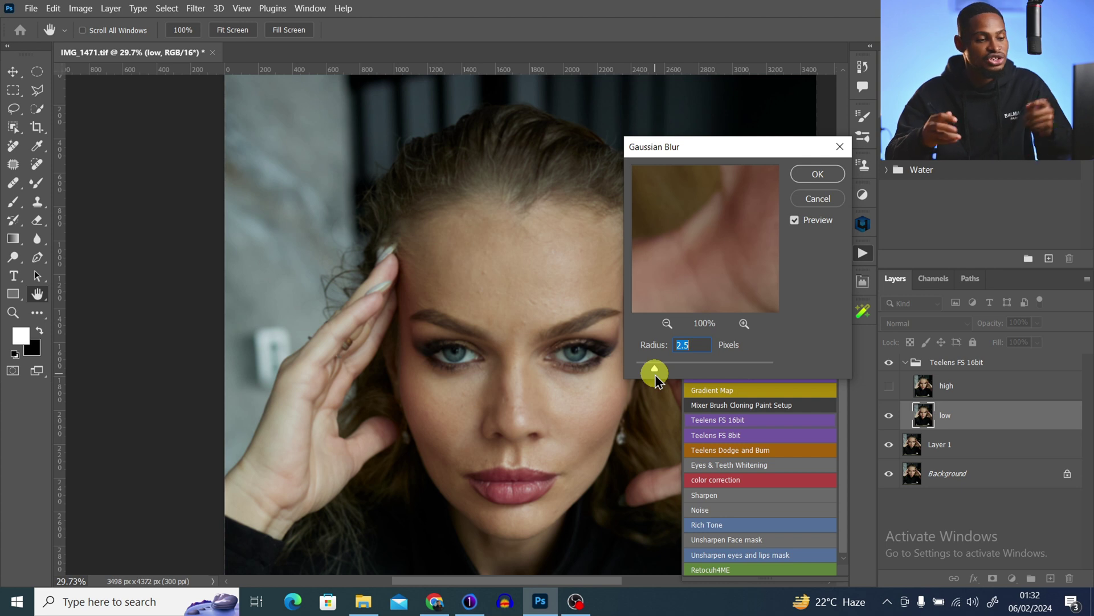
- Apply the Gaussian Blur to the low layer with a radius of 7 pixels
left_click_drag(704, 368, 701, 363)
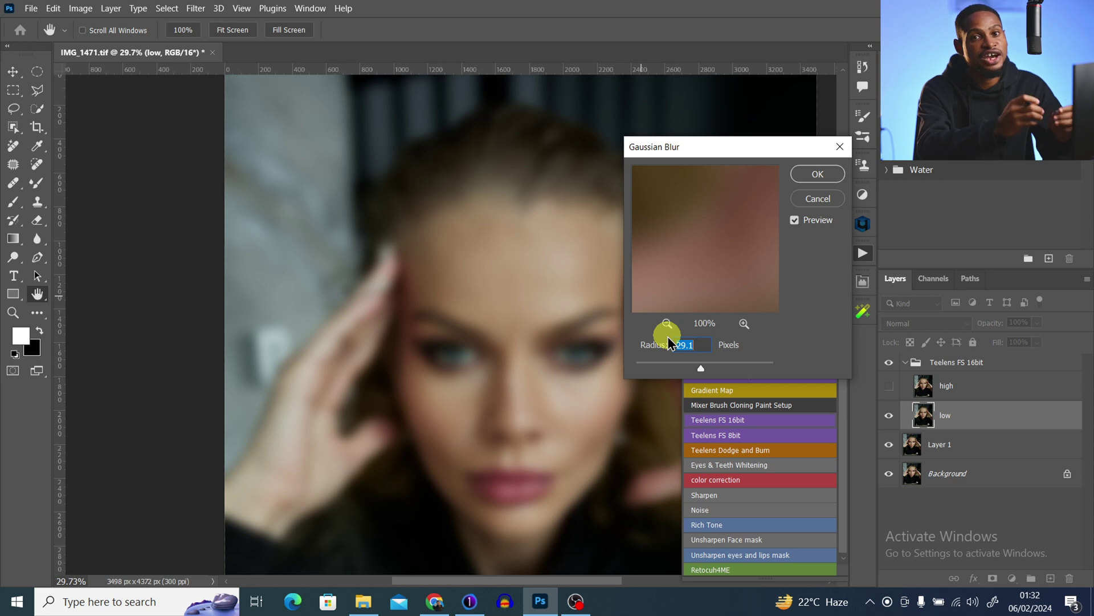
type("7")
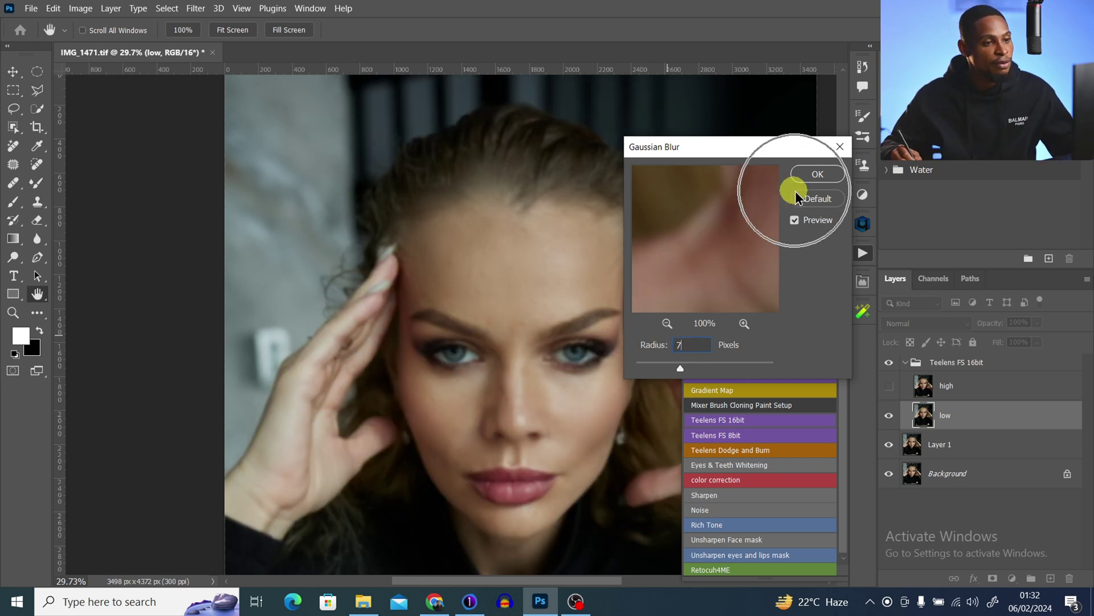
left_click(817, 175)
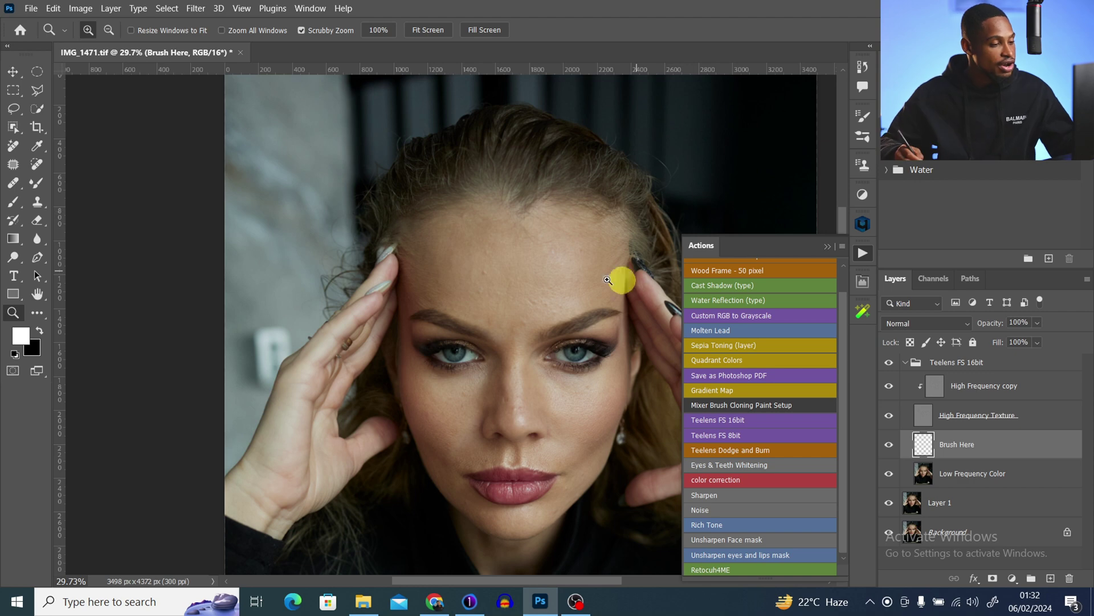
- Activate the Clone Stamp on the High Frequency copy layer with 100% flow and a 20 px brush
left_click_drag(510, 306, 528, 262)
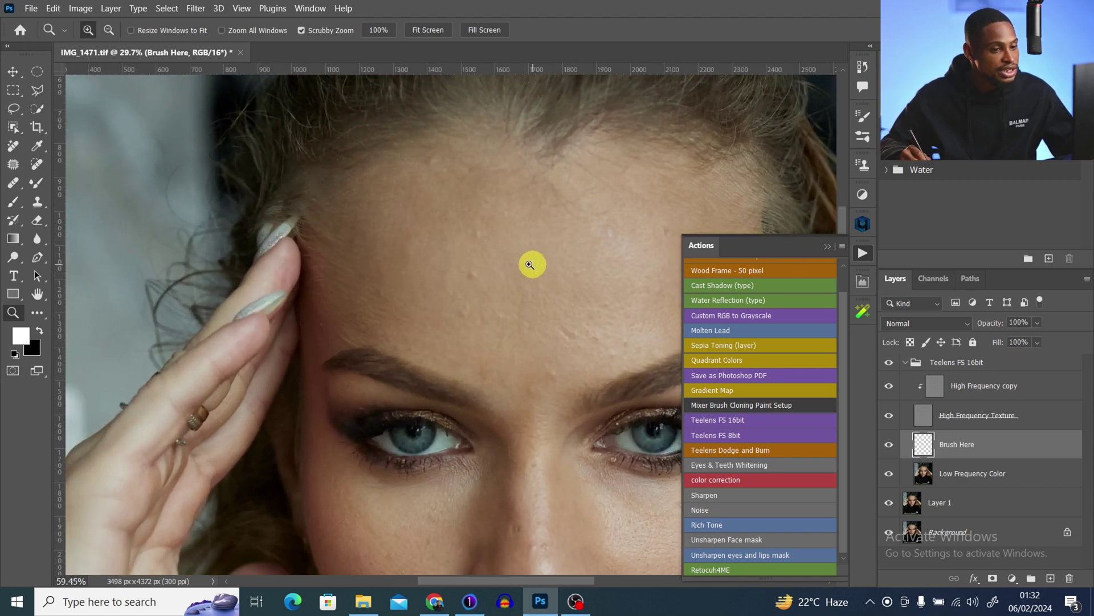
left_click(827, 245)
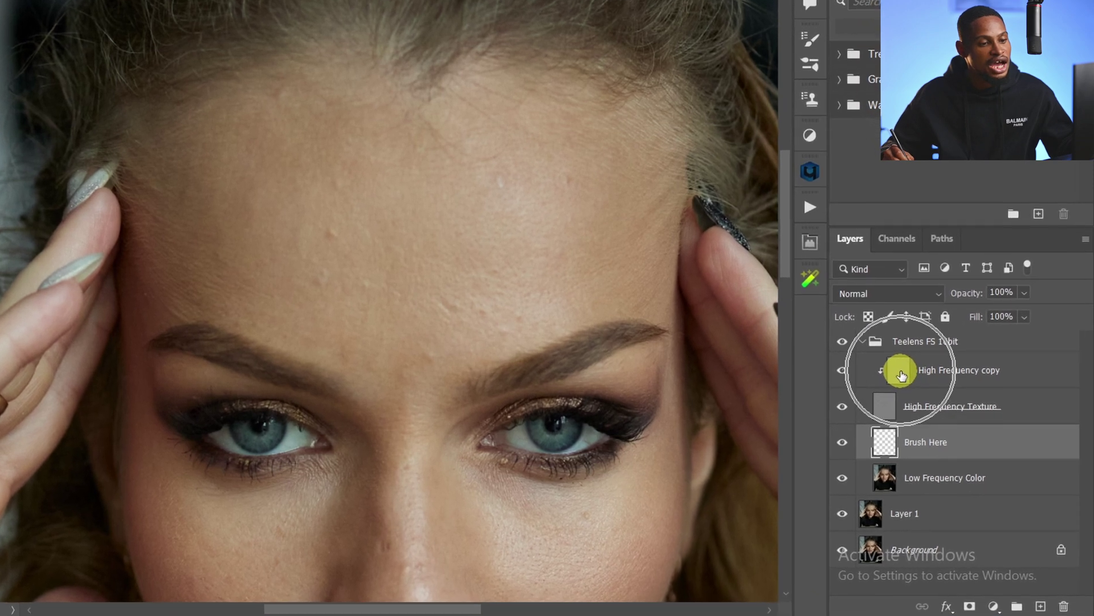
left_click(932, 379)
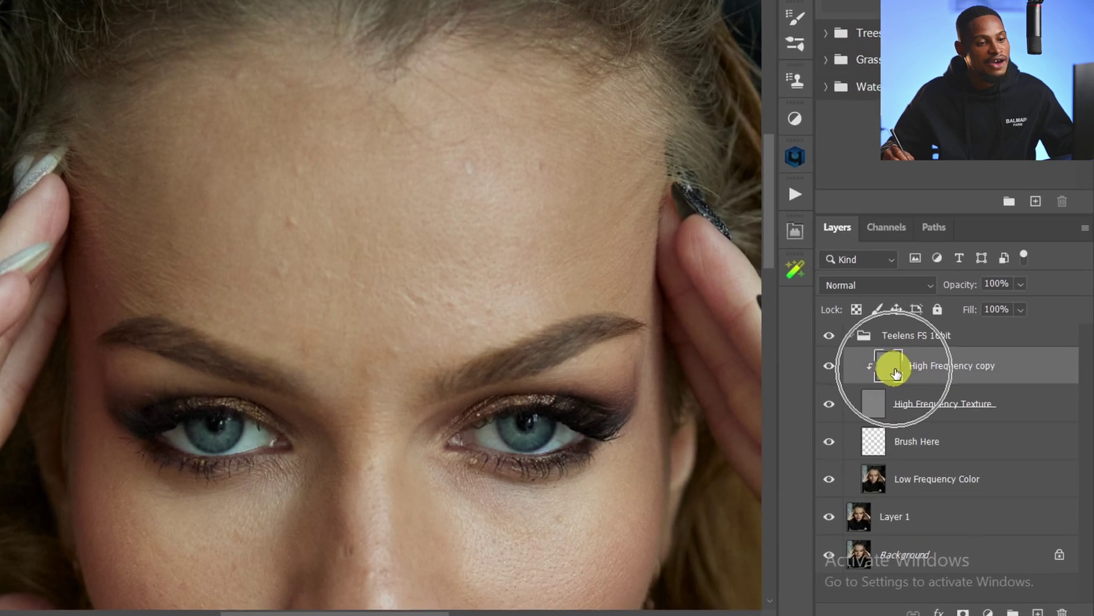
key("ctrl")
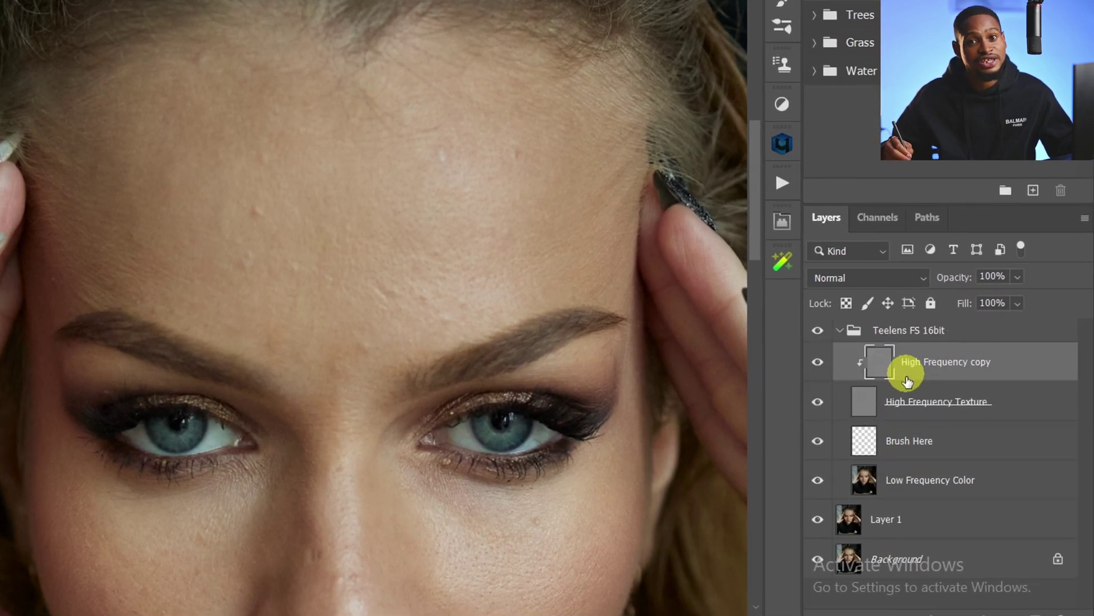
key("ctrl")
left_click(867, 488)
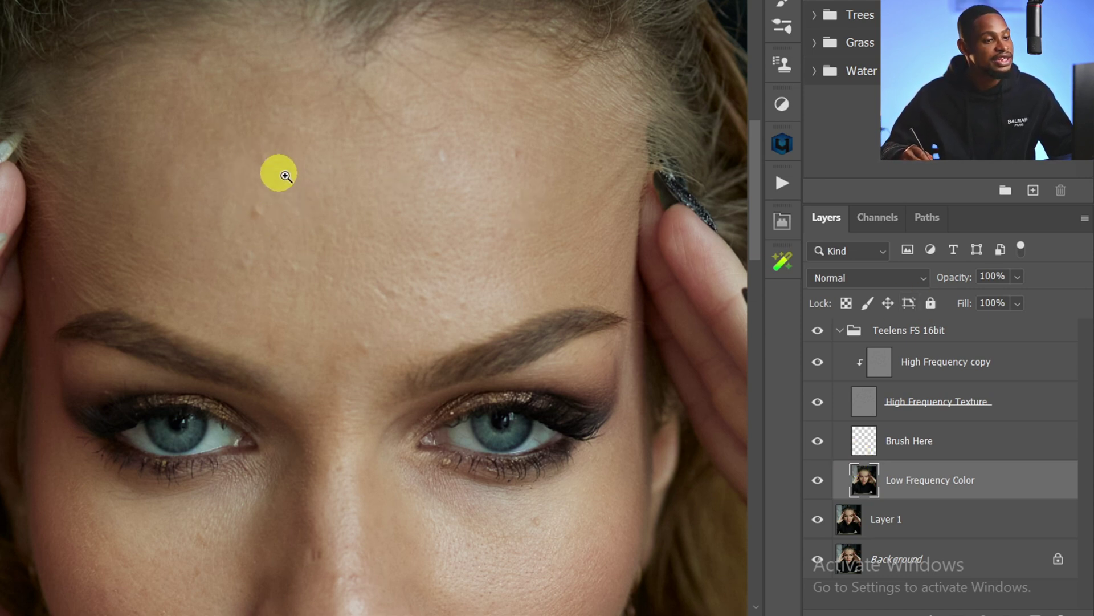
left_click(871, 371)
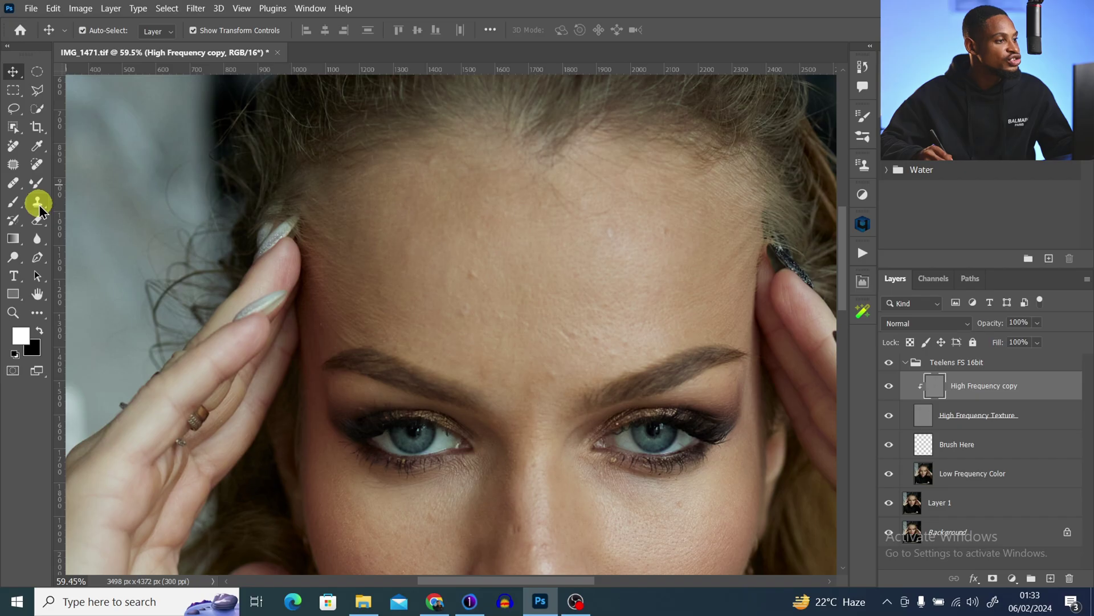
left_click(37, 203)
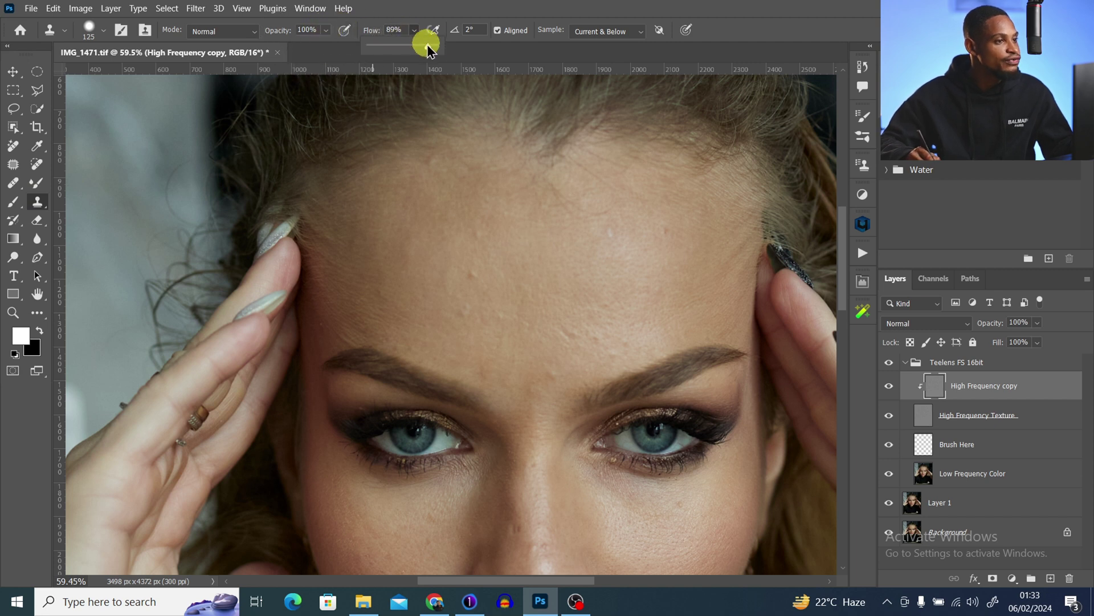
key("bracketleft")
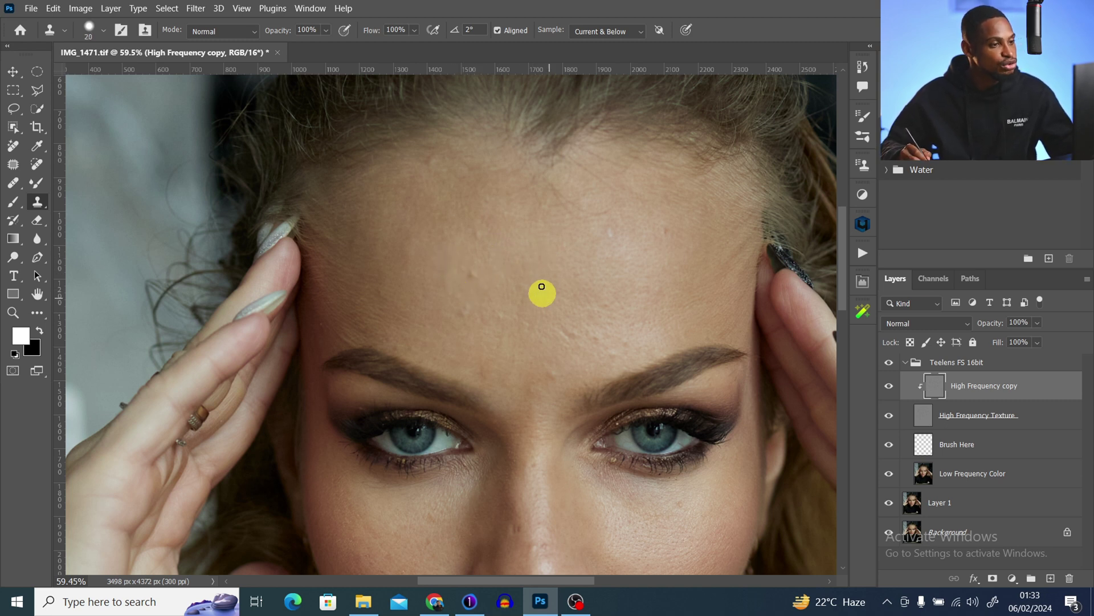
- Try to clone clean skin over the two forehead bumps while sampling Current & Below
key("alt")
left_click(399, 270, "alt")
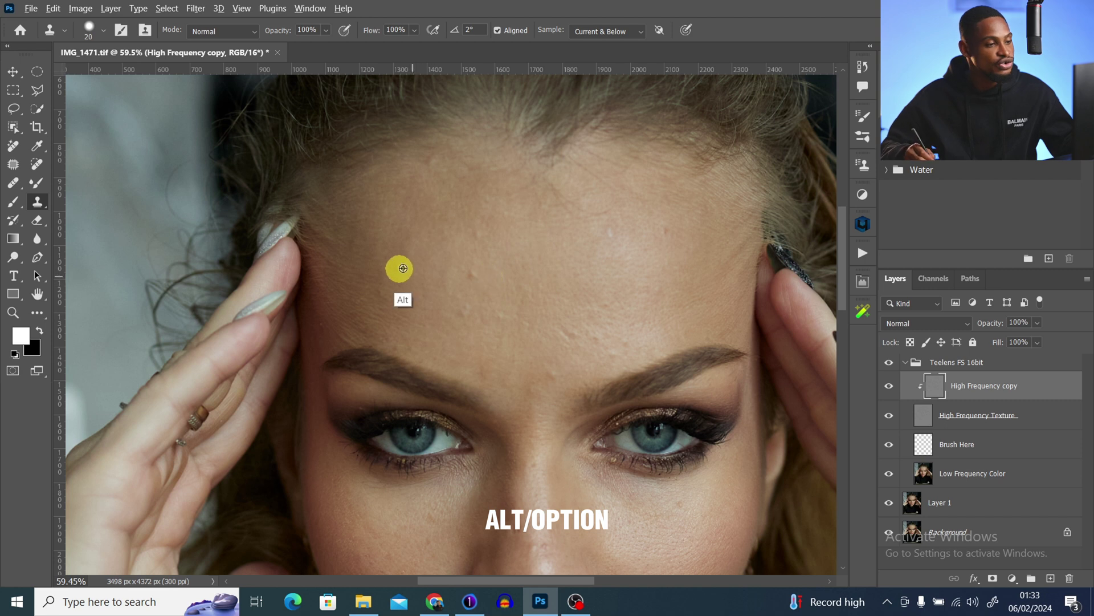
left_click(474, 276)
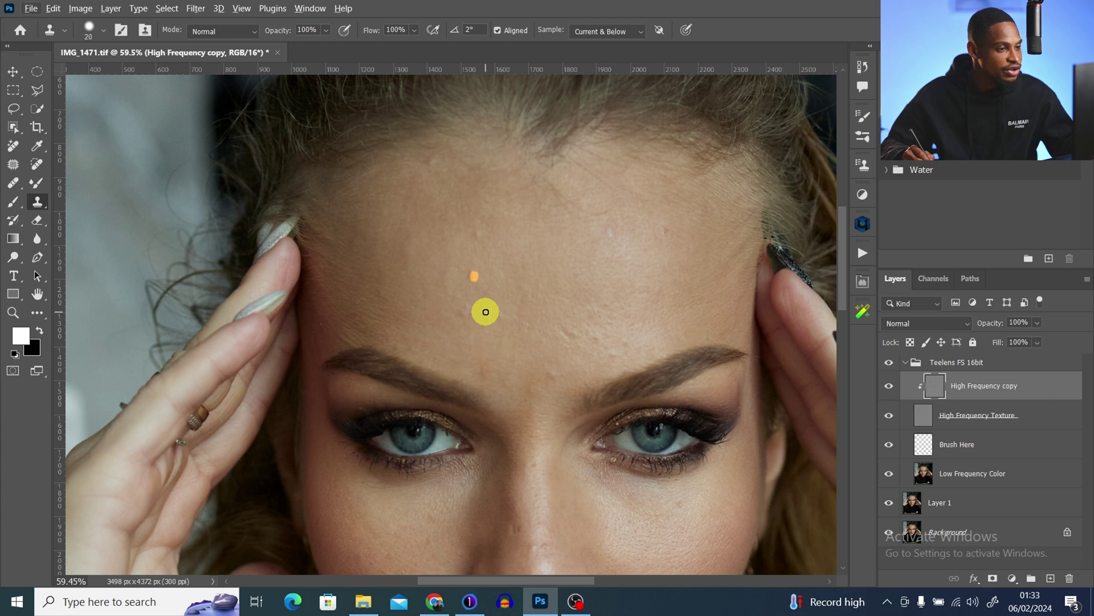
- Set the Clone Stamp to sample the Current Layer only and undo the orange strokes on the forehead
left_click(610, 31)
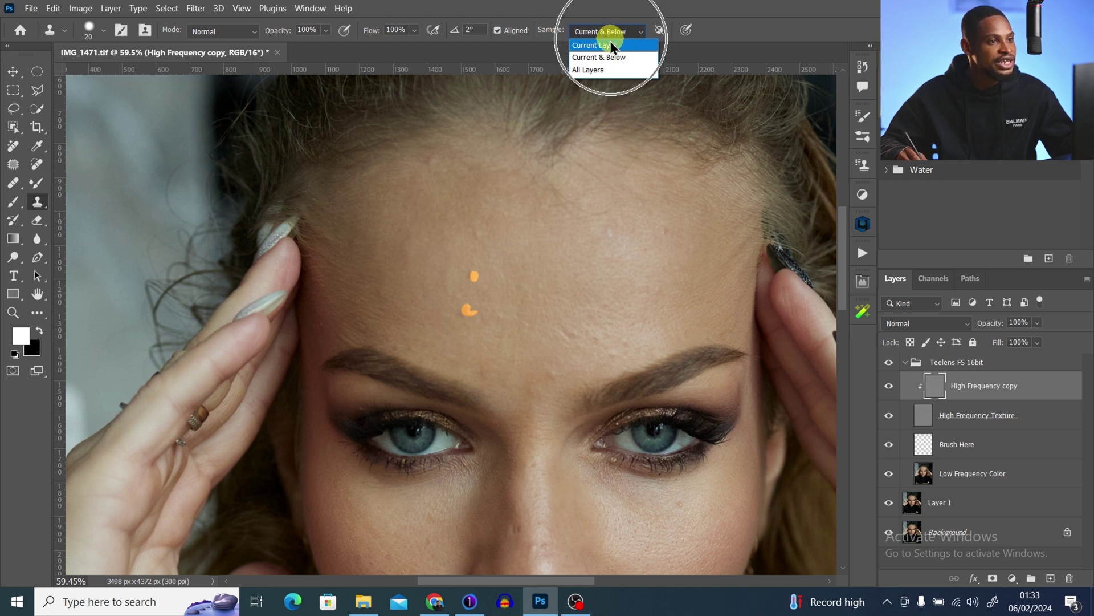
left_click(608, 44)
key("ctrl")
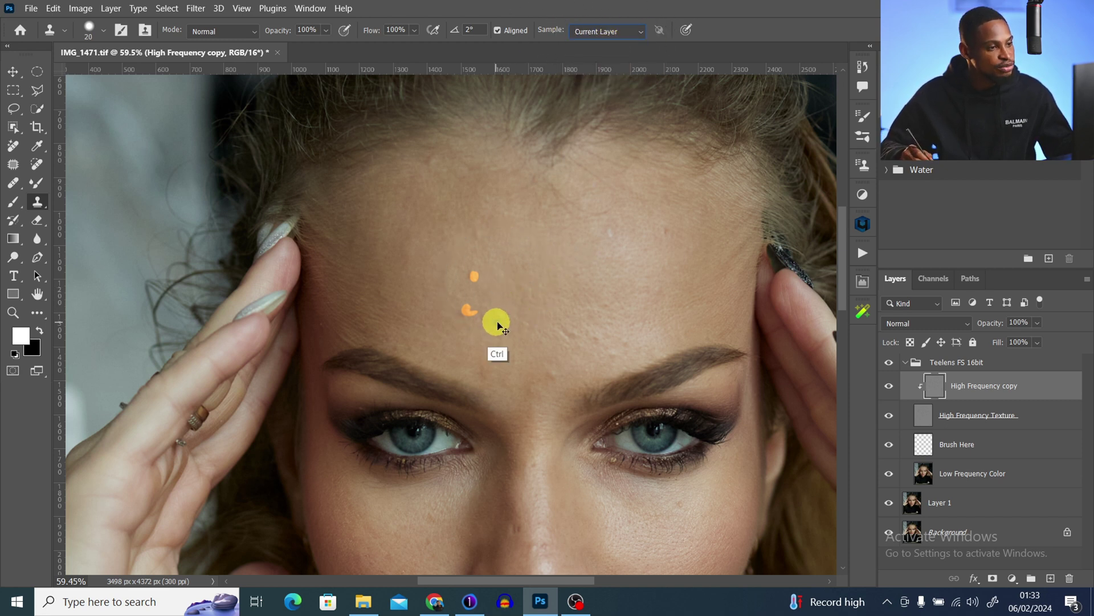
- Clone clean skin texture over the bumps in the middle and upper part of the forehead
key("alt")
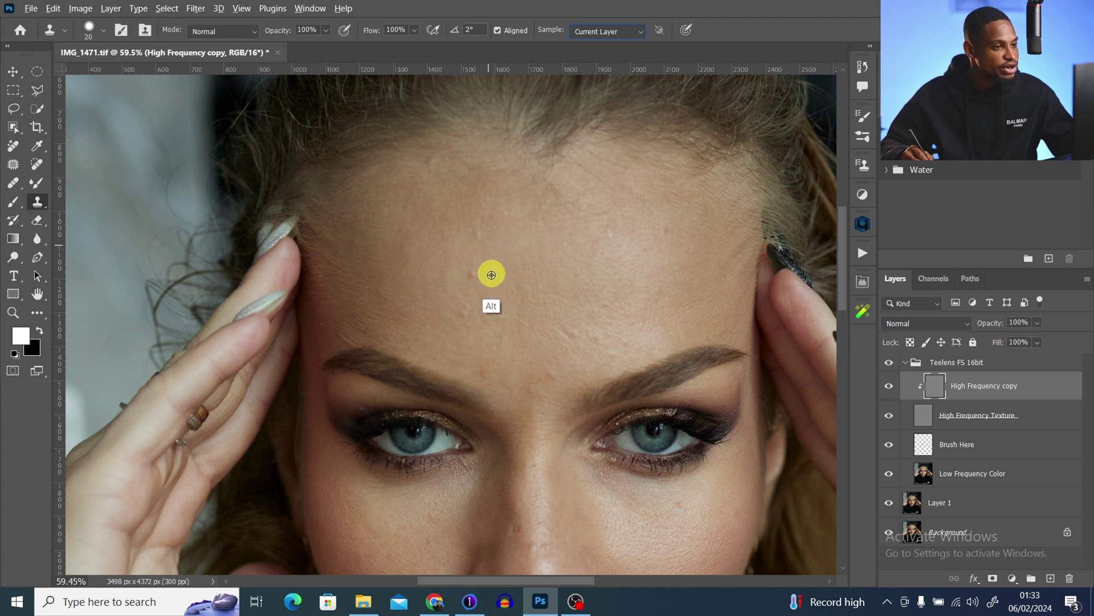
left_click(518, 286, "alt")
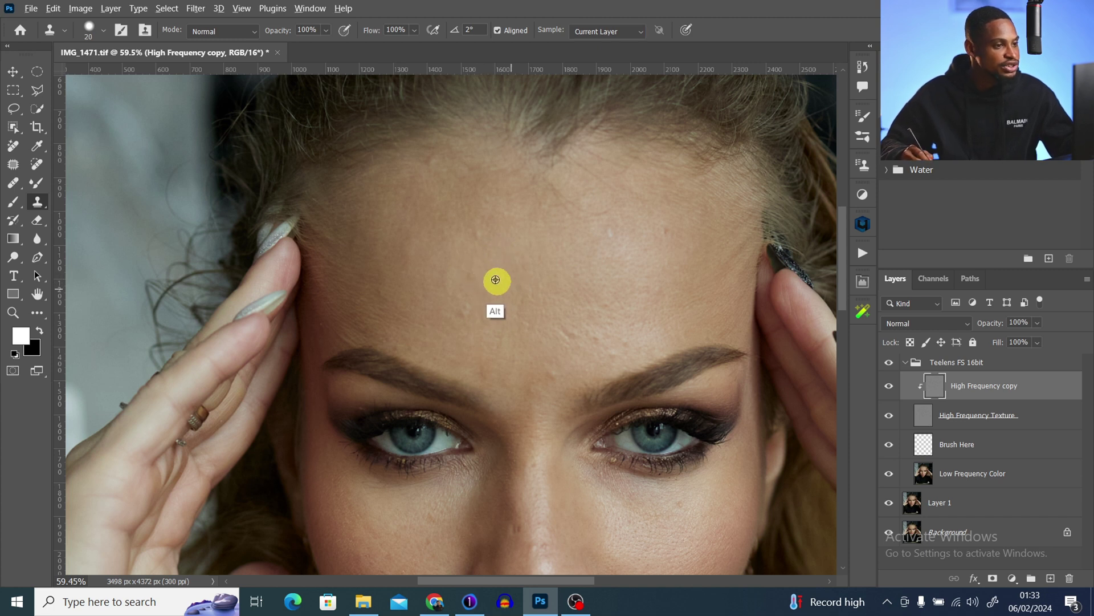
left_click_drag(473, 274, 472, 278)
left_click(516, 293, "alt")
key("alt")
key("alt")
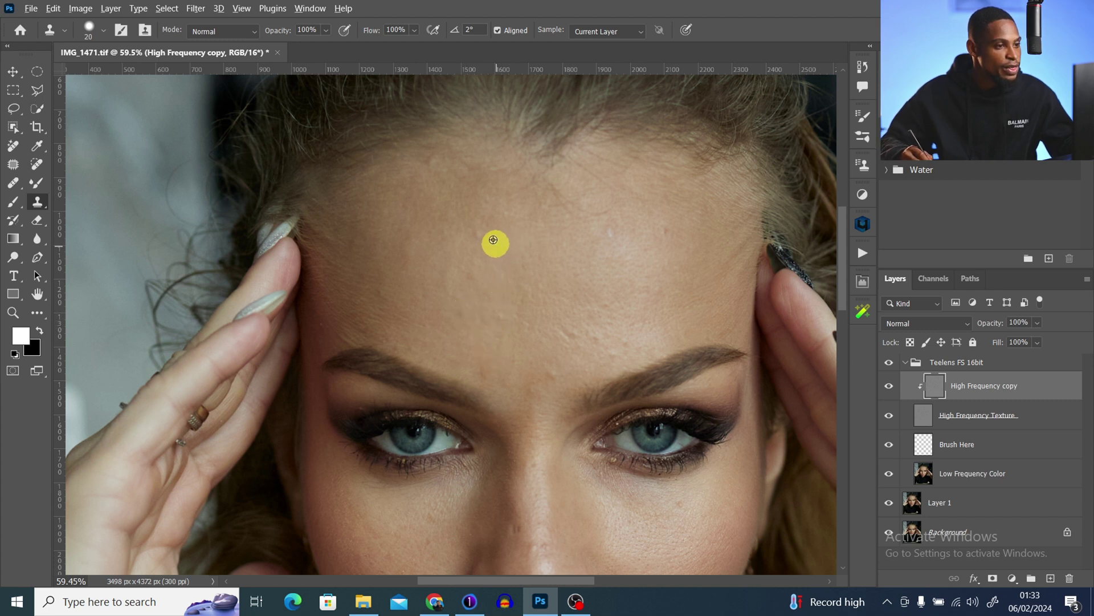
left_click(691, 257, "alt")
key("alt")
key("alt")
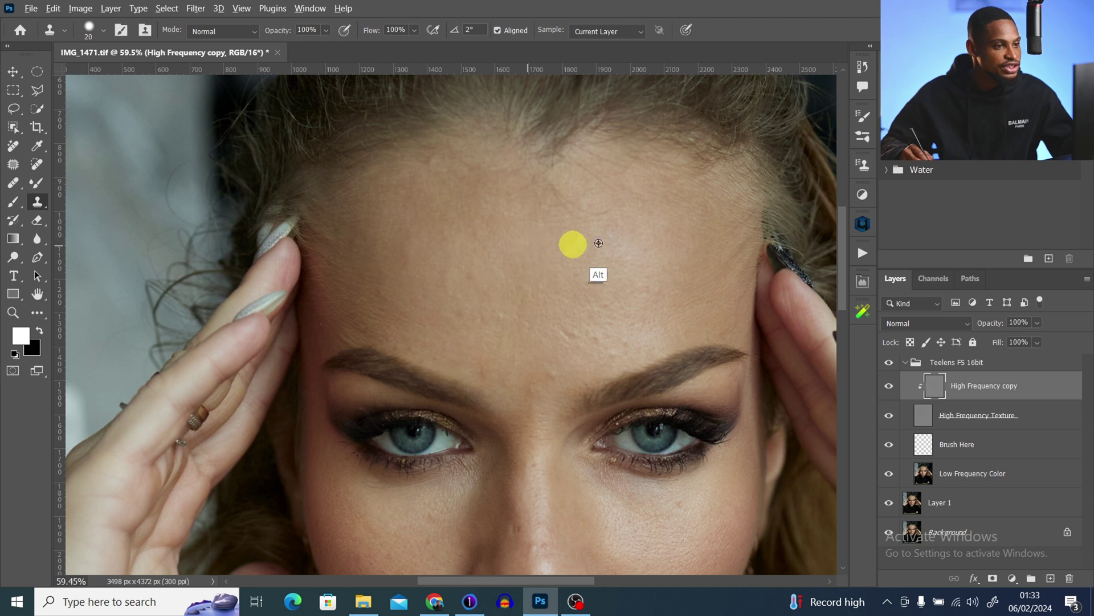
- Clone clean skin texture over the bumps on the lower forehead and between the eyebrows
left_click(591, 333, "alt")
left_click_drag(571, 325, 562, 330)
left_click(594, 347, "alt")
left_click(567, 350)
left_click(582, 365, "alt")
left_click_drag(553, 375, 553, 372)
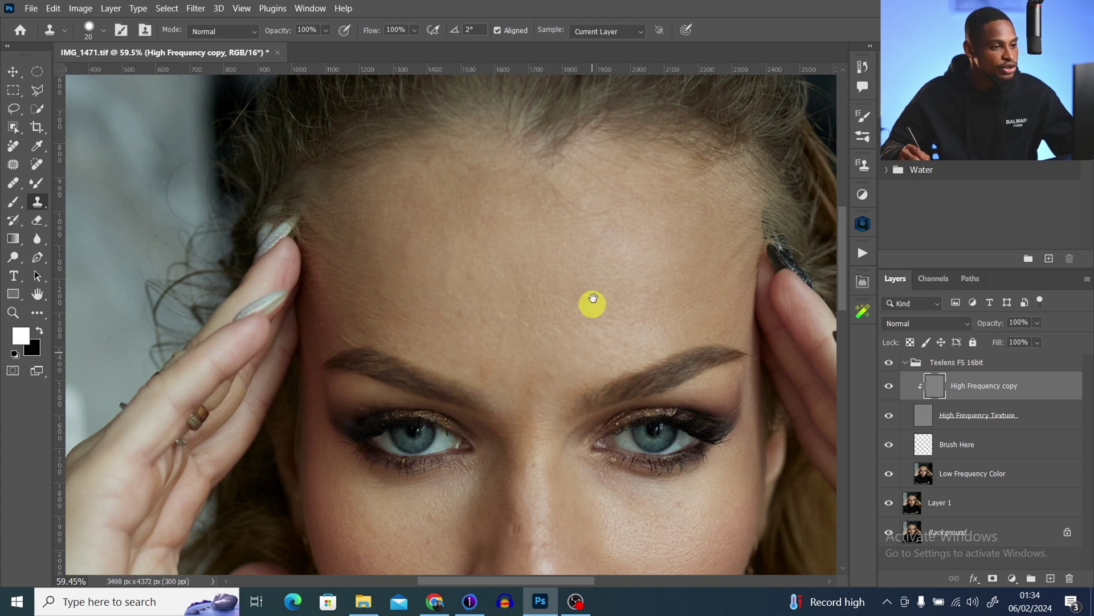
- Clone clean skin texture over the spots above the lip and near the mouth corner with an 8 px brush
left_click_drag(593, 298, 609, 184)
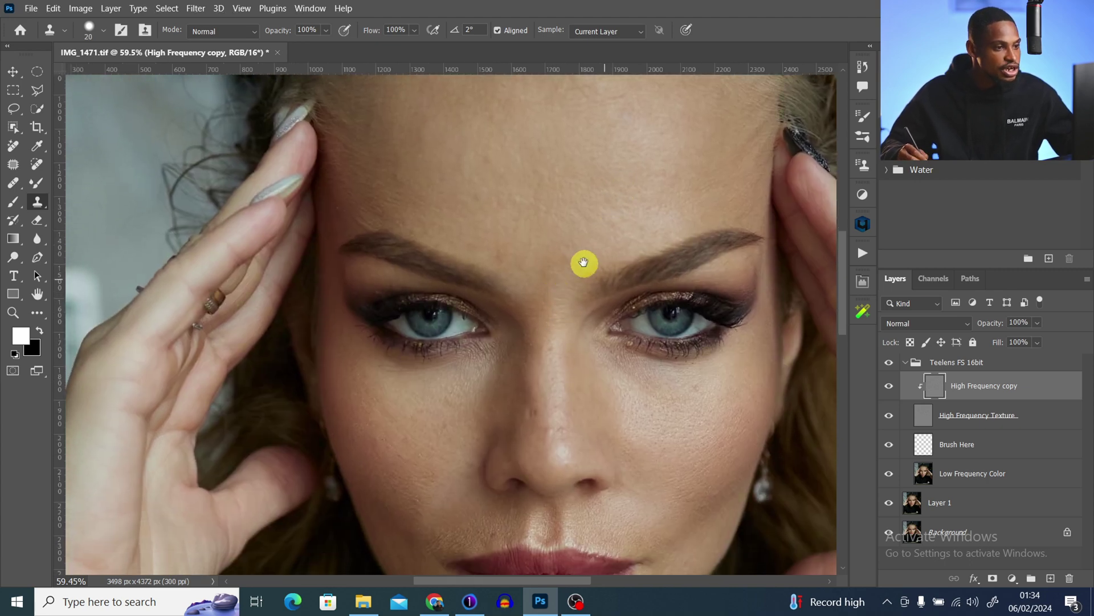
left_click_drag(584, 263, 580, 204)
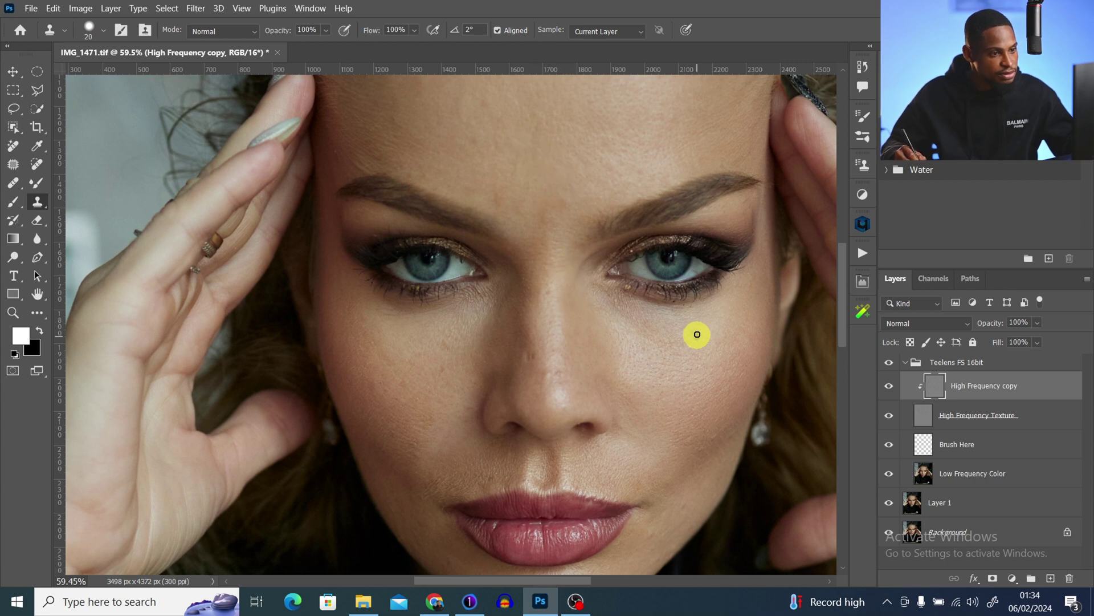
left_click_drag(494, 406, 471, 309)
left_click_drag(470, 309, 514, 311)
key("bracketleft")
key("bracketleft")
key("bracketleft")
key("bracketleft")
left_click(381, 342, "alt")
left_click(478, 429)
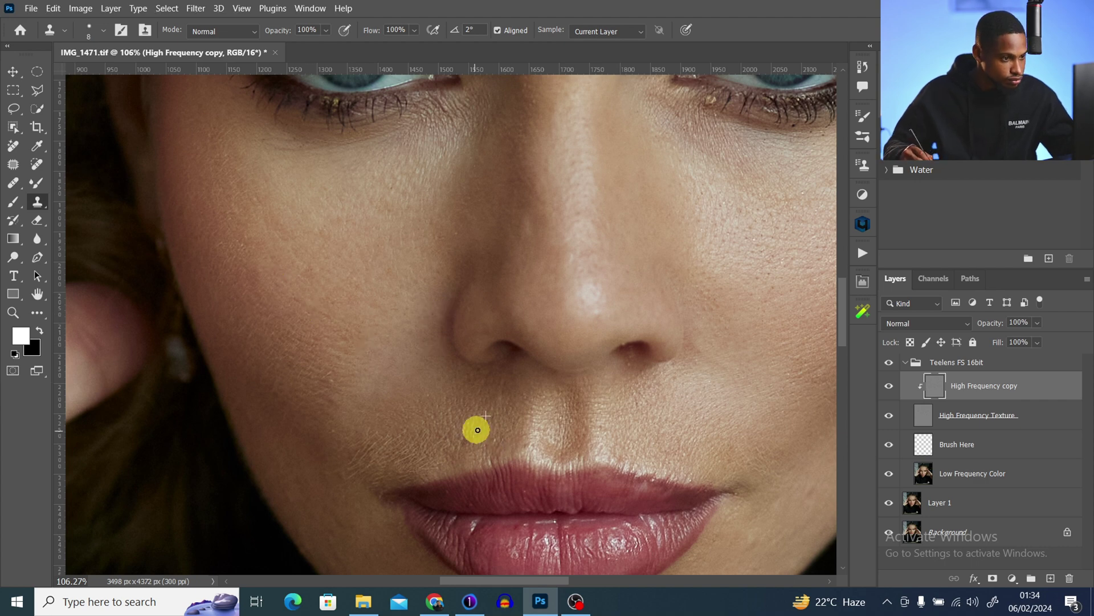
left_click(409, 437, "alt")
left_click(377, 457)
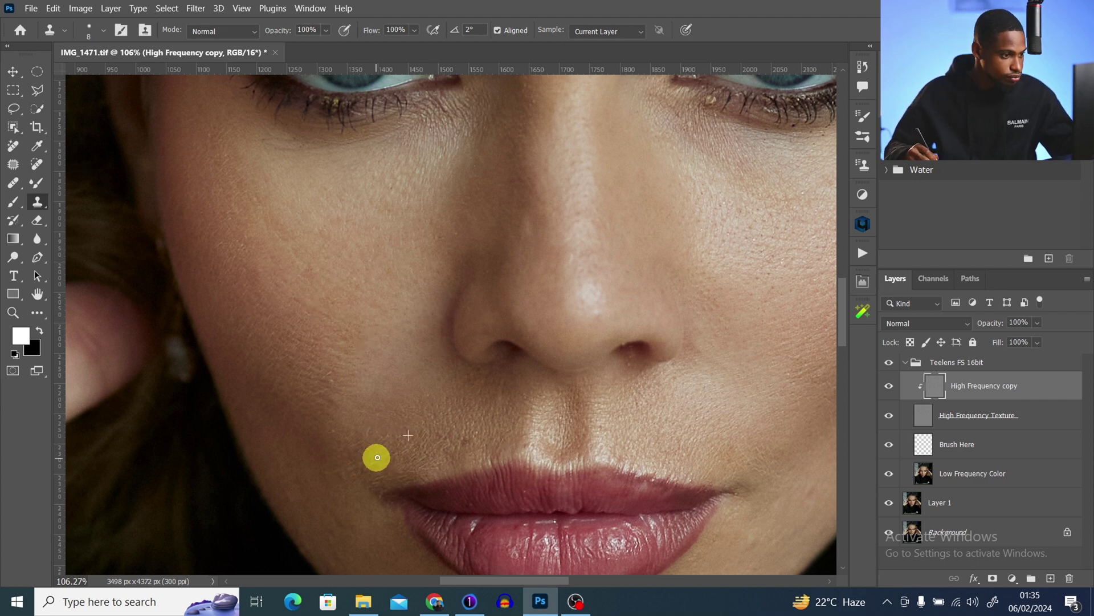
- Clone clean skin texture over the uneven spots below the eye and on the cheek with a 10 px brush
left_click_drag(728, 310, 557, 437)
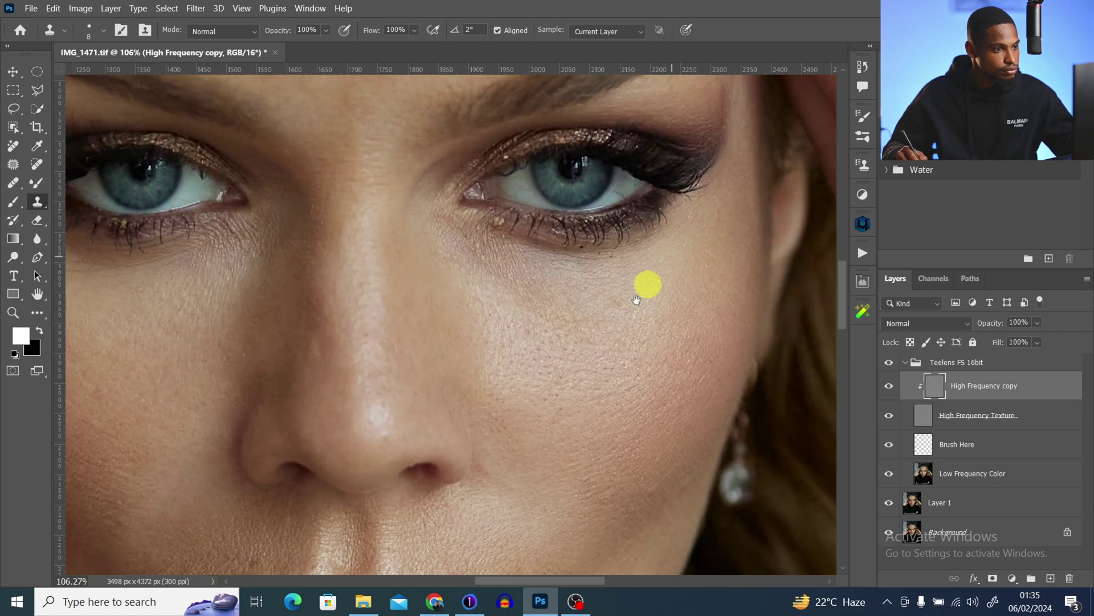
left_click_drag(666, 485, 668, 439)
mouse_move(621, 342)
left_mouse_down()
mouse_move(636, 317)
mouse_move(698, 311)
left_mouse_up()
key("bracketright")
key("bracketright")
left_click(645, 402, "alt")
left_click(391, 360, "alt")
left_click(409, 362)
left_click_drag(700, 356, 621, 375)
left_click(557, 416, "alt")
left_click(522, 395)
- Toggle the High Frequency copy layer's visibility to compare the whole face before and after the texture retouching
left_click_drag(550, 279, 584, 367)
mouse_move(627, 286)
left_mouse_down()
mouse_move(582, 289)
mouse_move(550, 325)
mouse_move(595, 292)
mouse_move(581, 288)
left_mouse_up()
key("s")
left_click(950, 407)
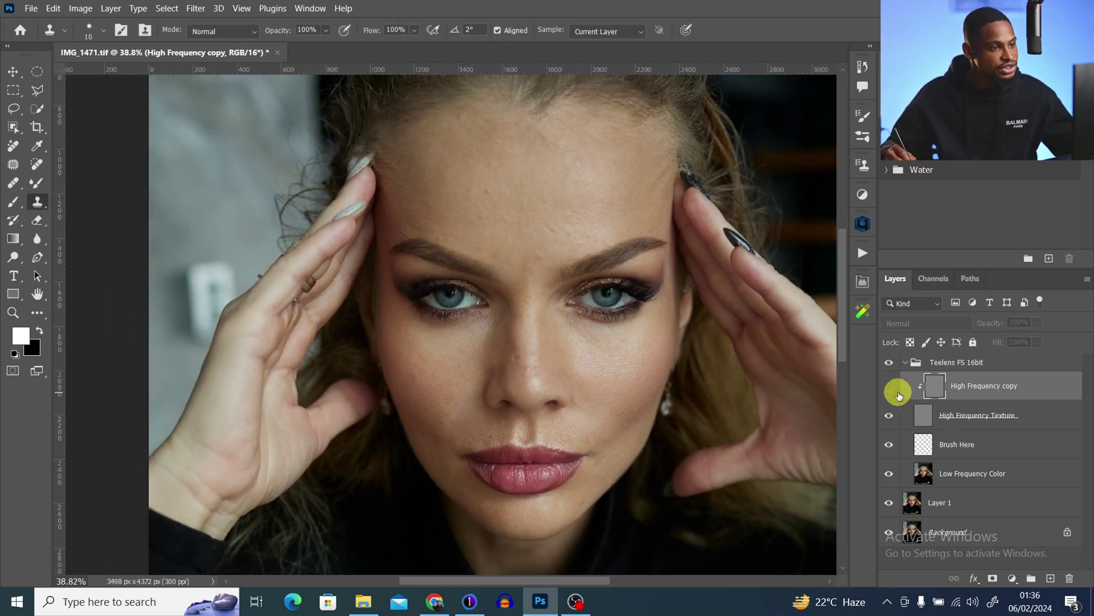
key("z")
left_click_drag(586, 335, 601, 334)
key("s")
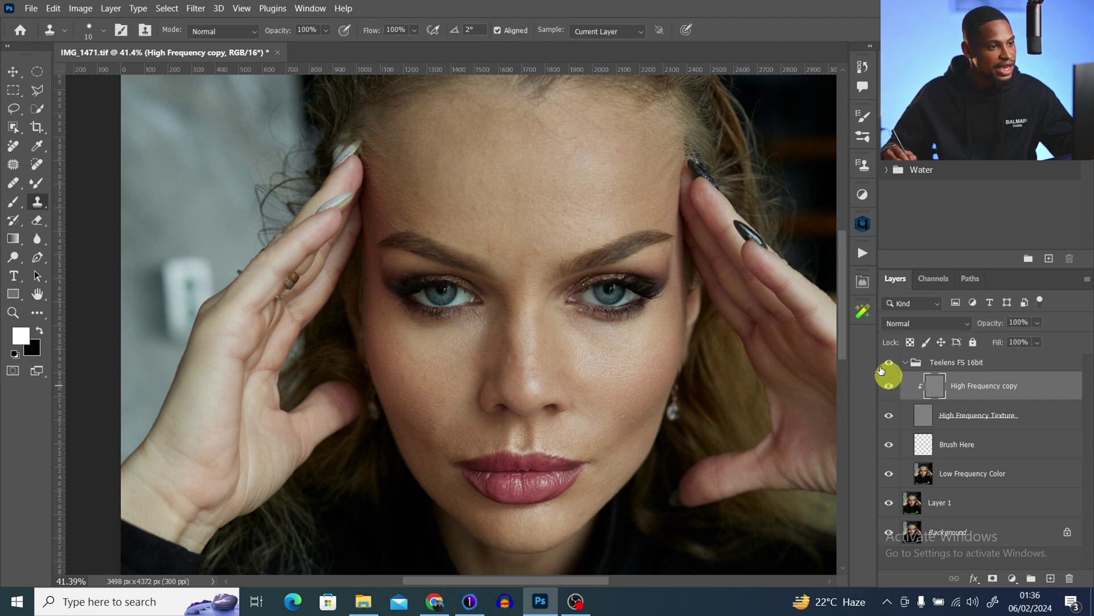
scroll(642, 209, "down", 2)
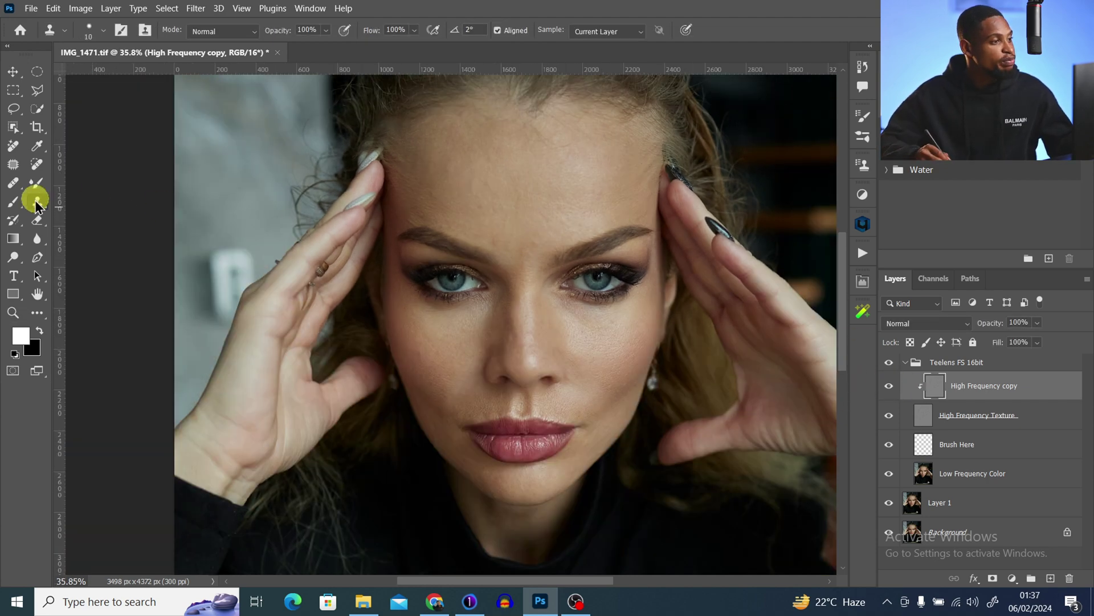
- Choose the Mixer Brush, make the Brush Here layer active, and hide the High Frequency Texture layer
left_click(36, 185)
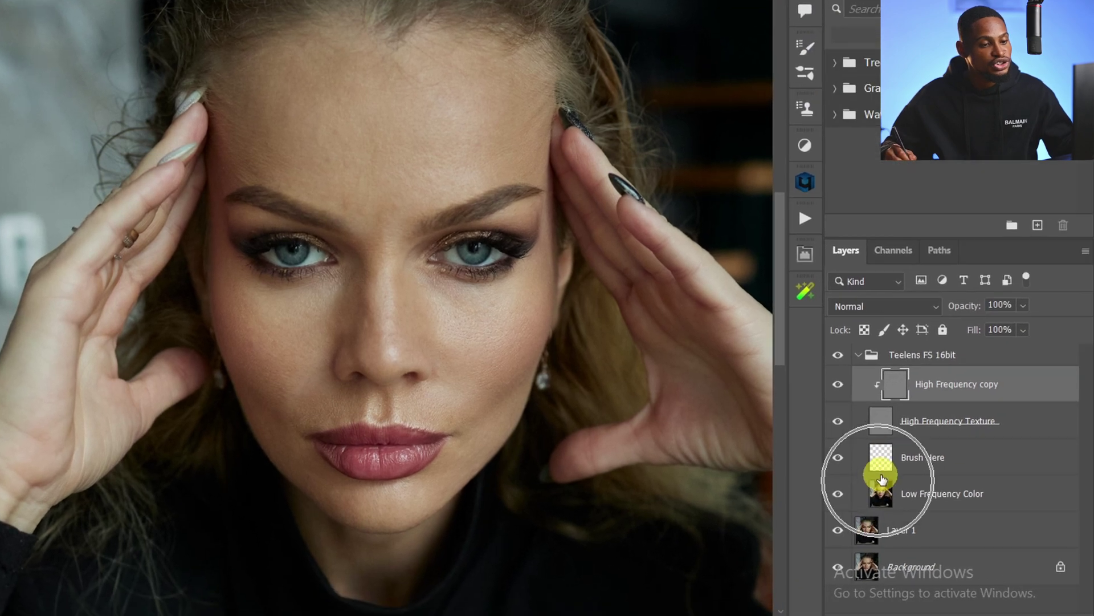
left_click(1015, 520)
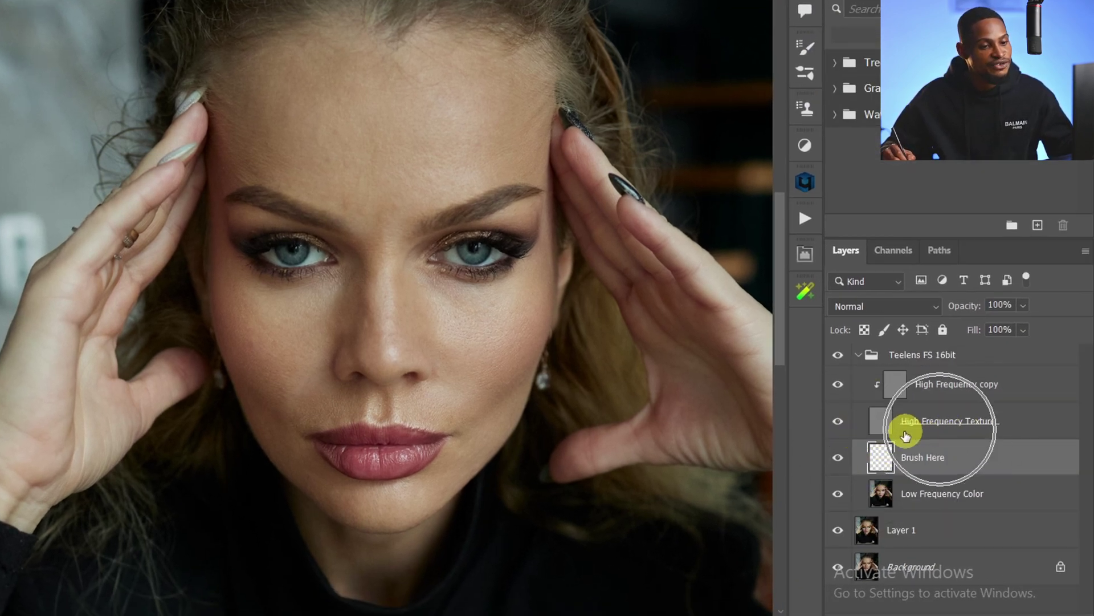
left_click(838, 421, "ctrl")
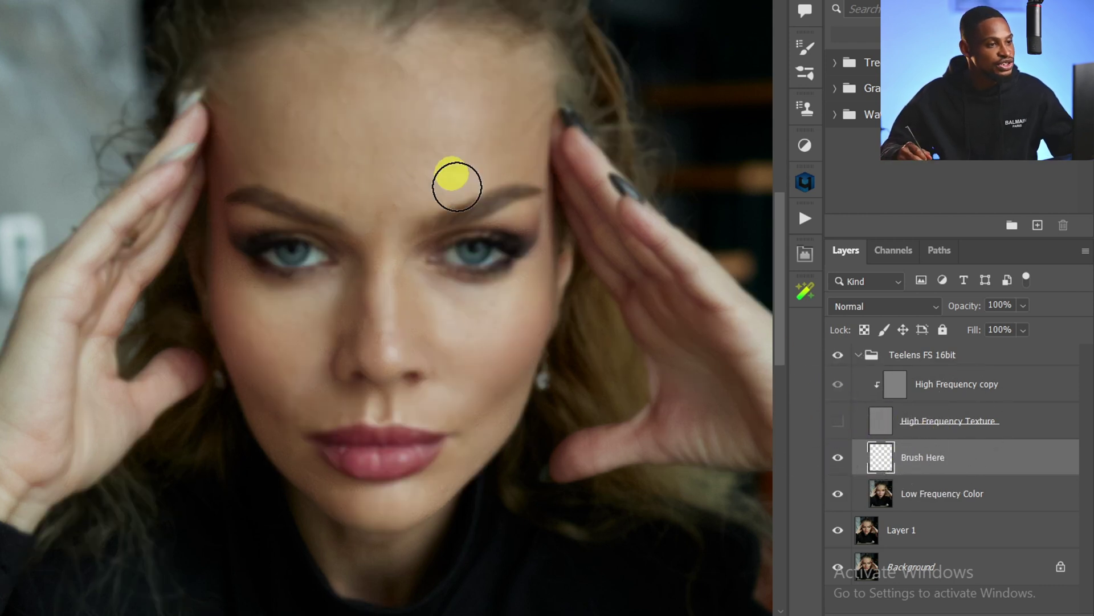
left_click_drag(429, 155, 399, 161)
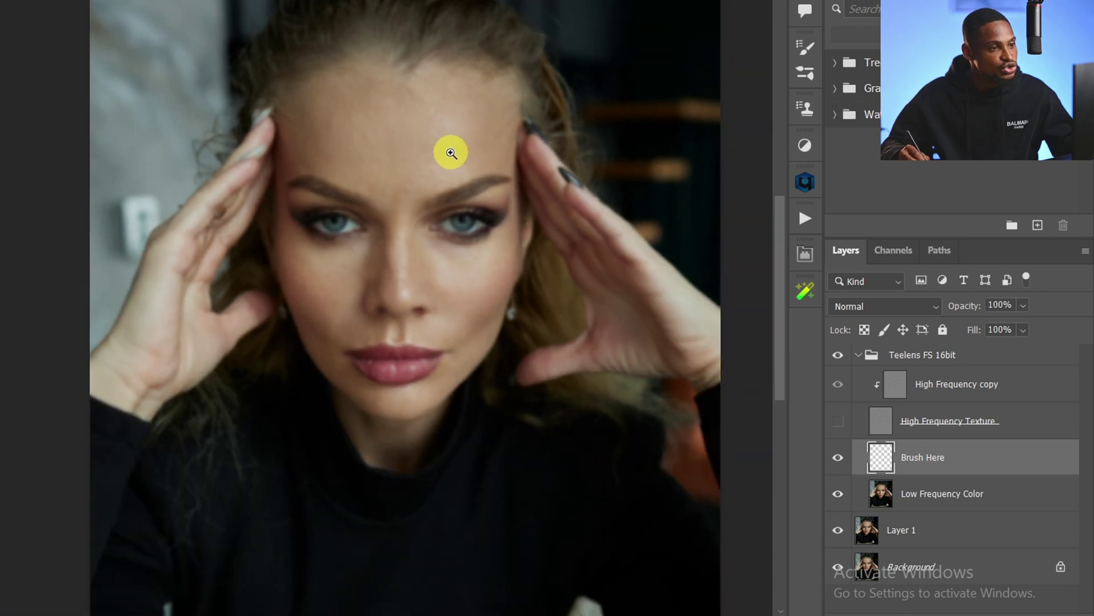
scroll(450, 153, "up", 1)
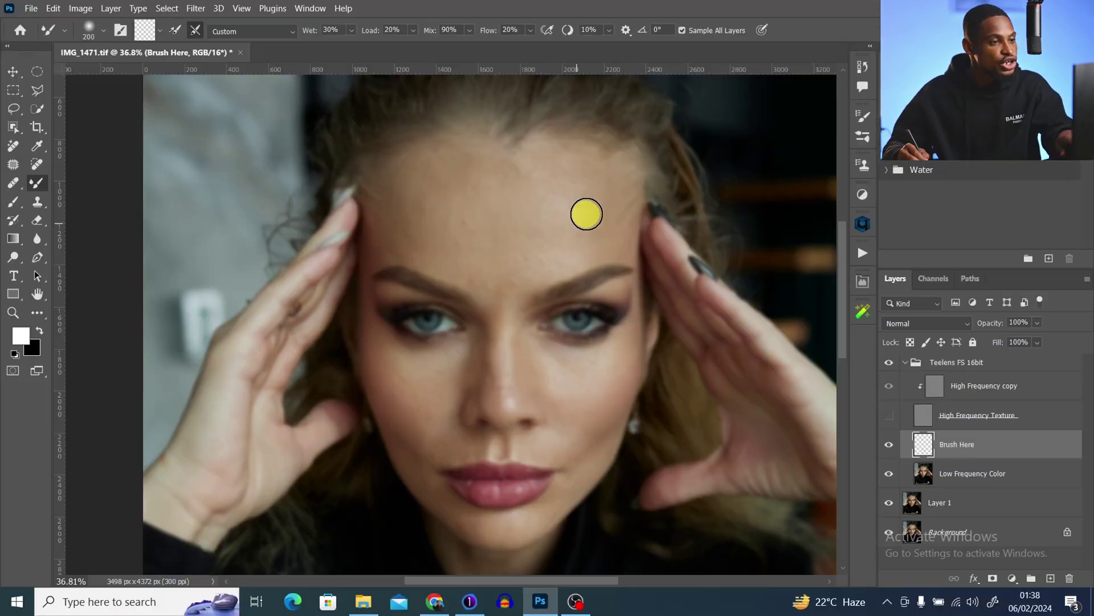
- Blend the uneven tones across the forehead with the Mixer Brush, varying its size between about 150 and 400 px
key("bracketleft")
key("bracketleft")
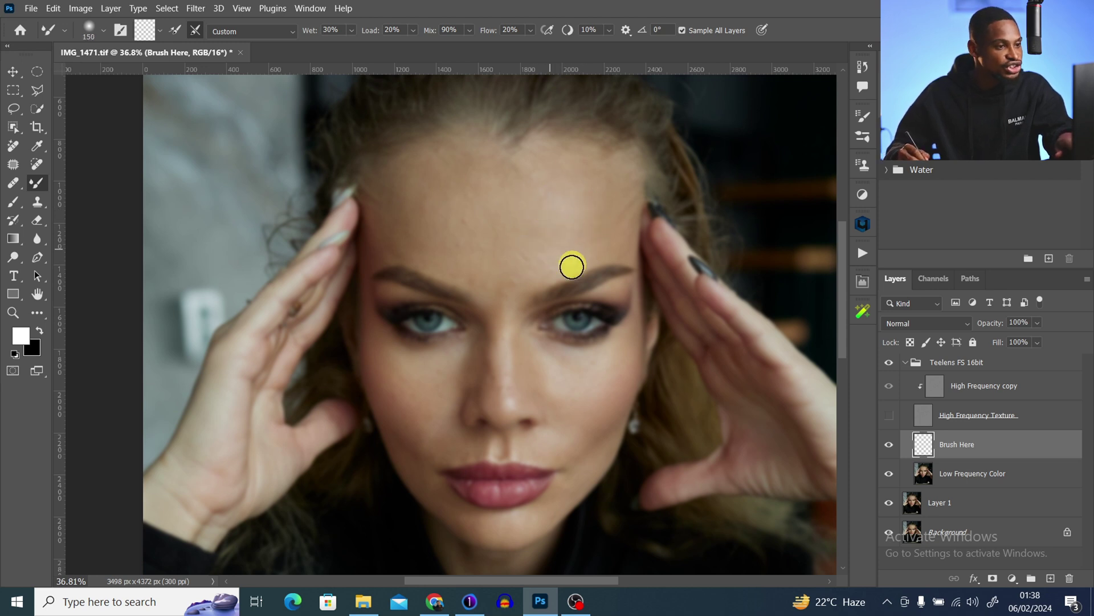
key("bracketright")
key("bracketright")
key("bracketright")
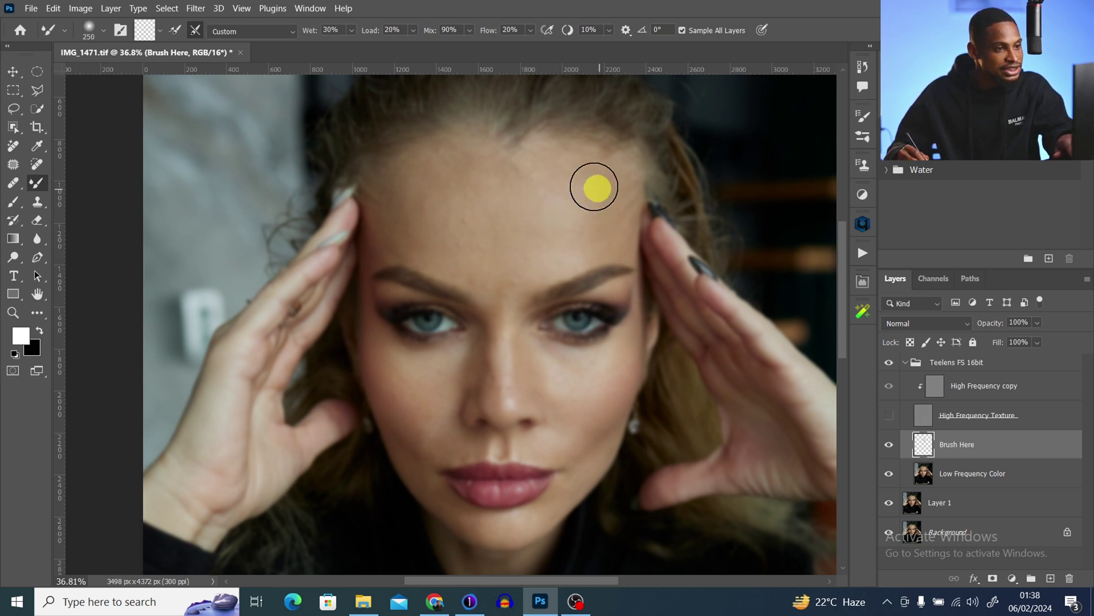
key("bracketleft")
key("bracketleft")
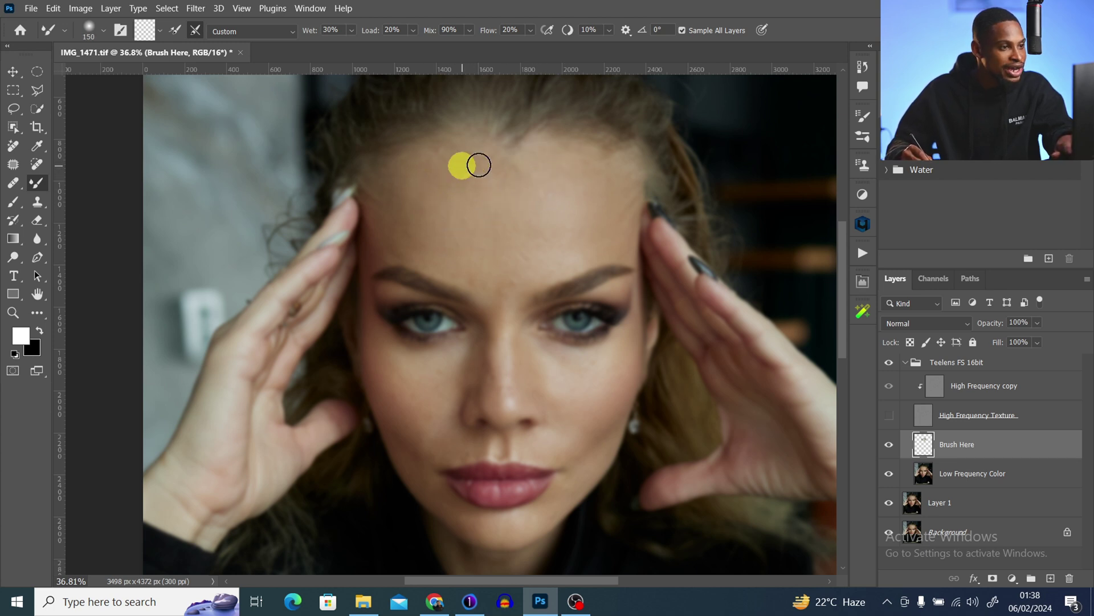
key("bracketright")
key("bracketright")
key("bracketright")
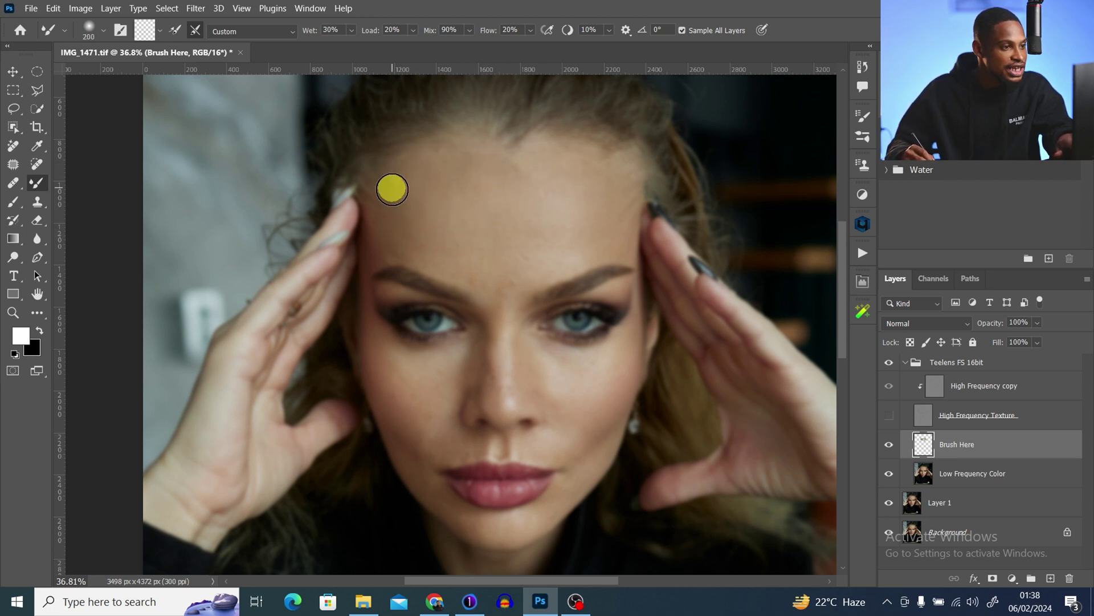
key("bracketright")
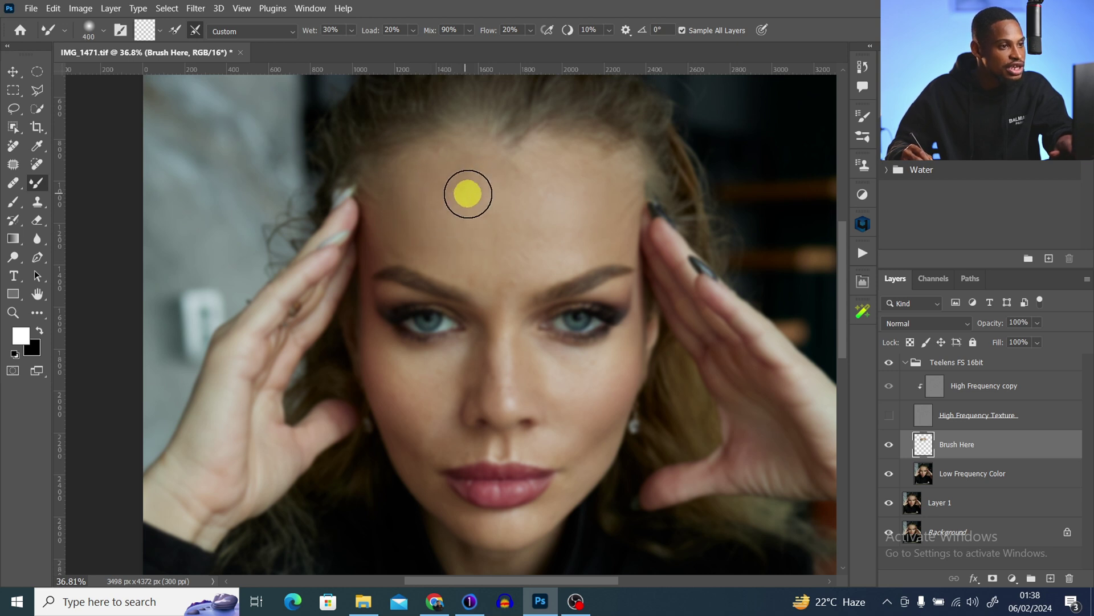
key("bracketright")
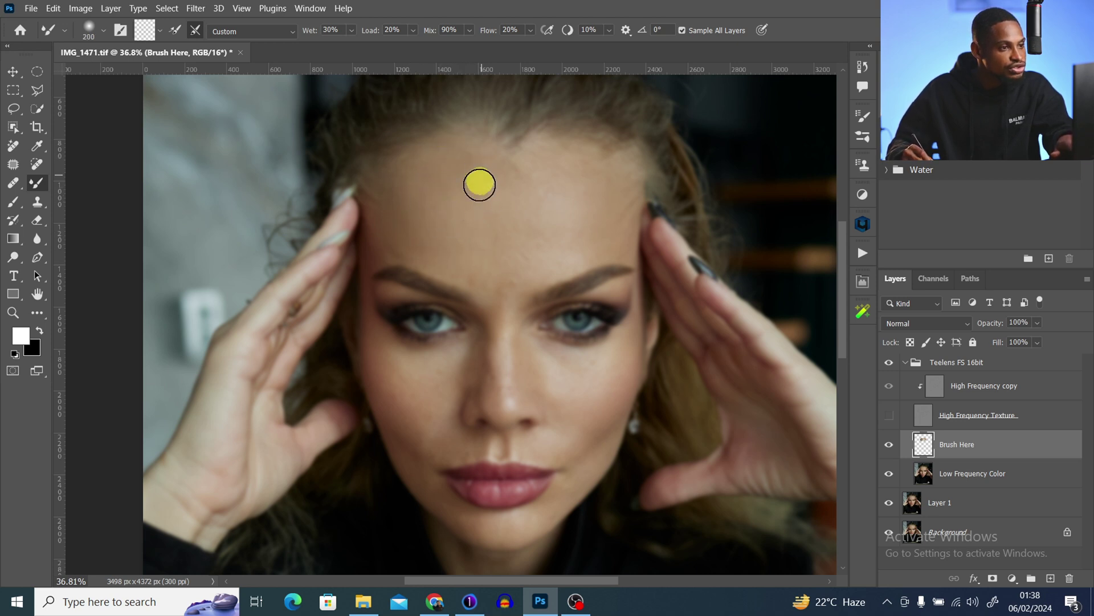
- Blend the tones along the nose bridge and tip with a smaller Mixer Brush of about 50 to 175 px
key("z")
left_click_drag(507, 357, 530, 337)
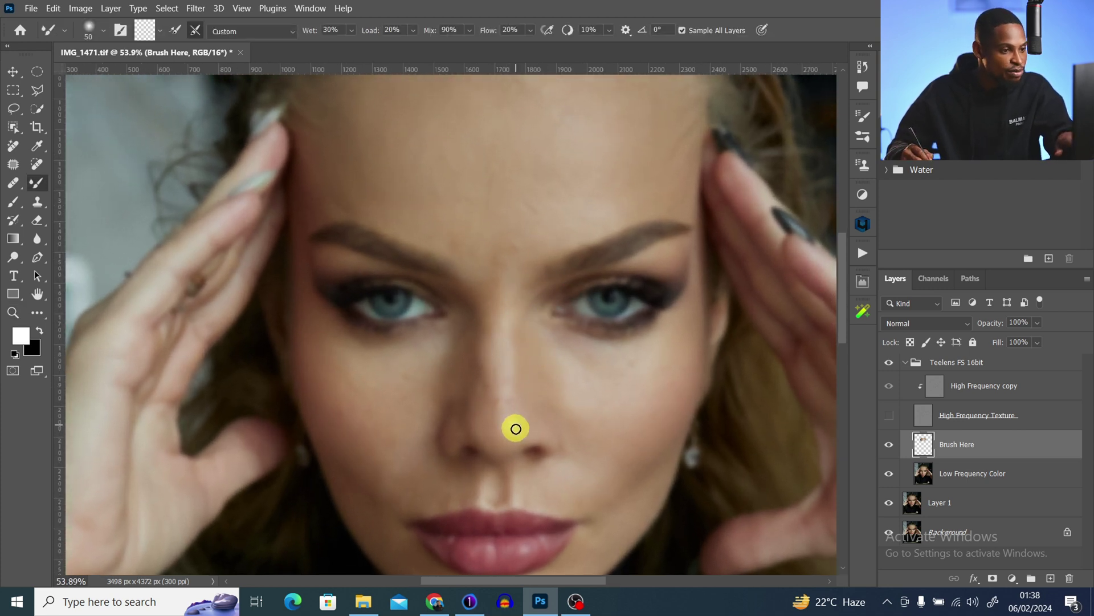
left_click_drag(506, 364, 498, 404)
key("bracketright")
key("bracketright")
key("bracketleft")
key("bracketleft")
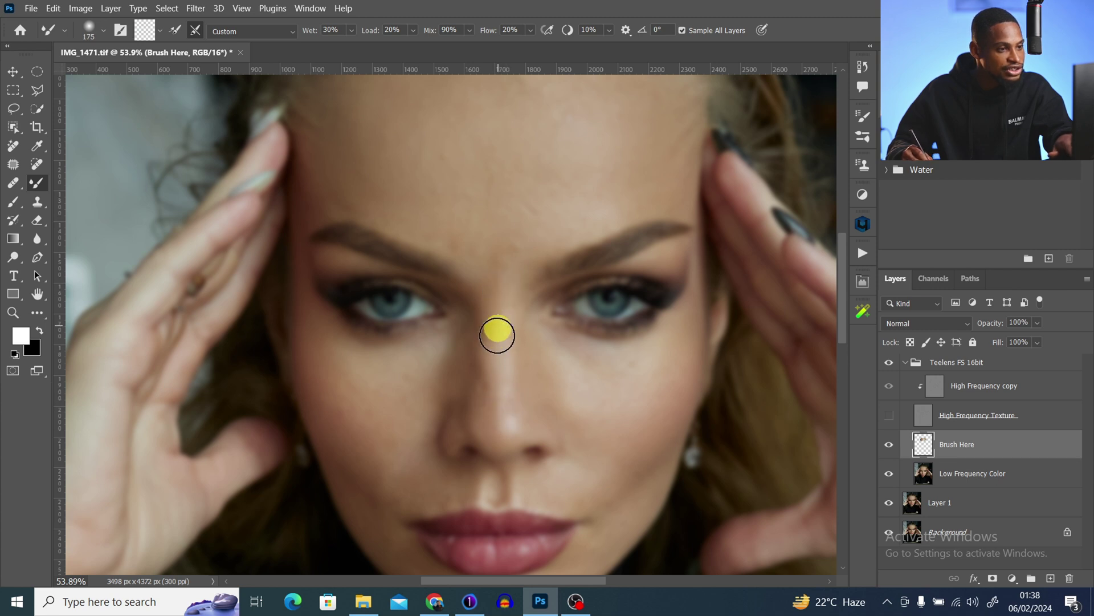
key("bracketright")
key("bracketright")
mouse_move(536, 309)
left_mouse_down()
mouse_move(511, 357)
mouse_move(582, 380)
mouse_move(560, 374)
mouse_move(573, 389)
mouse_move(641, 364)
mouse_move(576, 349)
mouse_move(622, 350)
mouse_move(623, 365)
mouse_move(673, 348)
mouse_move(640, 371)
mouse_move(570, 358)
mouse_move(583, 364)
mouse_move(566, 347)
mouse_move(588, 384)
mouse_move(638, 369)
mouse_move(628, 387)
mouse_move(624, 362)
mouse_move(563, 428)
mouse_move(657, 415)
mouse_move(681, 392)
mouse_move(669, 388)
mouse_move(683, 396)
mouse_move(659, 433)
mouse_move(599, 438)
mouse_move(537, 364)
mouse_move(524, 370)
mouse_move(537, 388)
mouse_move(525, 295)
mouse_move(521, 421)
left_mouse_up()
- Blend the uneven tones beside the nose and under the eye, resizing the Mixer Brush up to about 250 px
key("bracketright")
key("bracketright")
key("bracketright")
key("bracketright")
key("bracketleft")
key("bracketleft")
key("bracketleft")
key("bracketleft")
key("bracketright")
key("bracketright")
key("bracketright")
mouse_move(545, 294)
left_mouse_down()
mouse_move(578, 262)
mouse_move(563, 259)
mouse_move(571, 238)
mouse_move(601, 322)
mouse_move(584, 312)
mouse_move(614, 279)
mouse_move(613, 235)
mouse_move(639, 267)
mouse_move(609, 297)
mouse_move(653, 250)
mouse_move(631, 272)
mouse_move(634, 248)
mouse_move(594, 206)
mouse_move(628, 216)
mouse_move(647, 281)
mouse_move(621, 309)
mouse_move(592, 317)
left_mouse_up()
key("bracketleft")
key("bracketright")
key("bracketright")
- Show the High Frequency Texture layer and toggle the Brush Here layer's visibility to compare the skin before and after blending
left_click(891, 421)
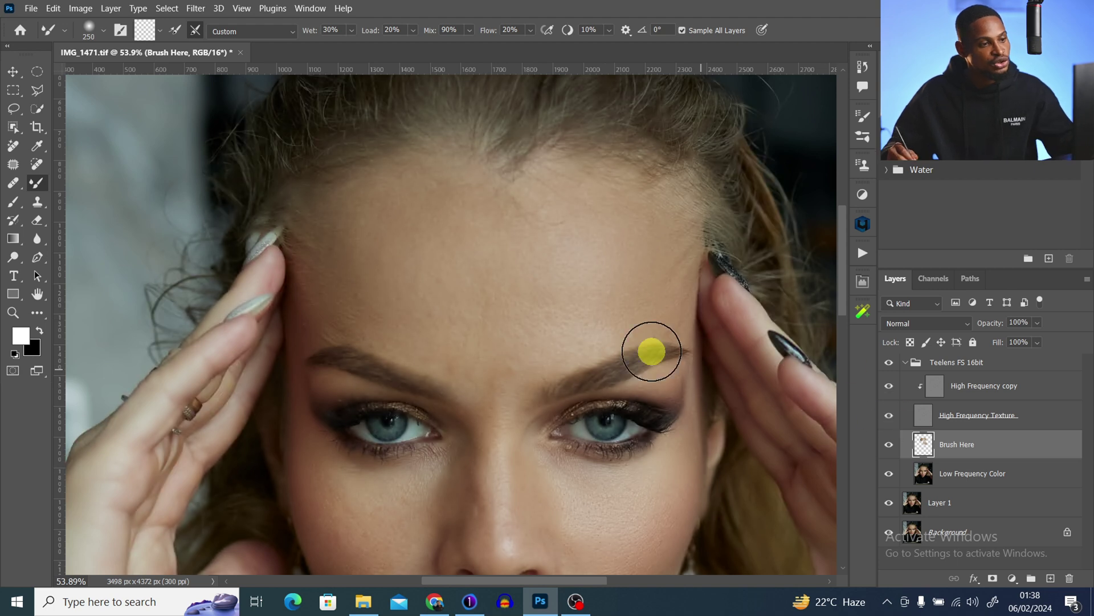
left_click_drag(567, 371, 550, 215)
key("z")
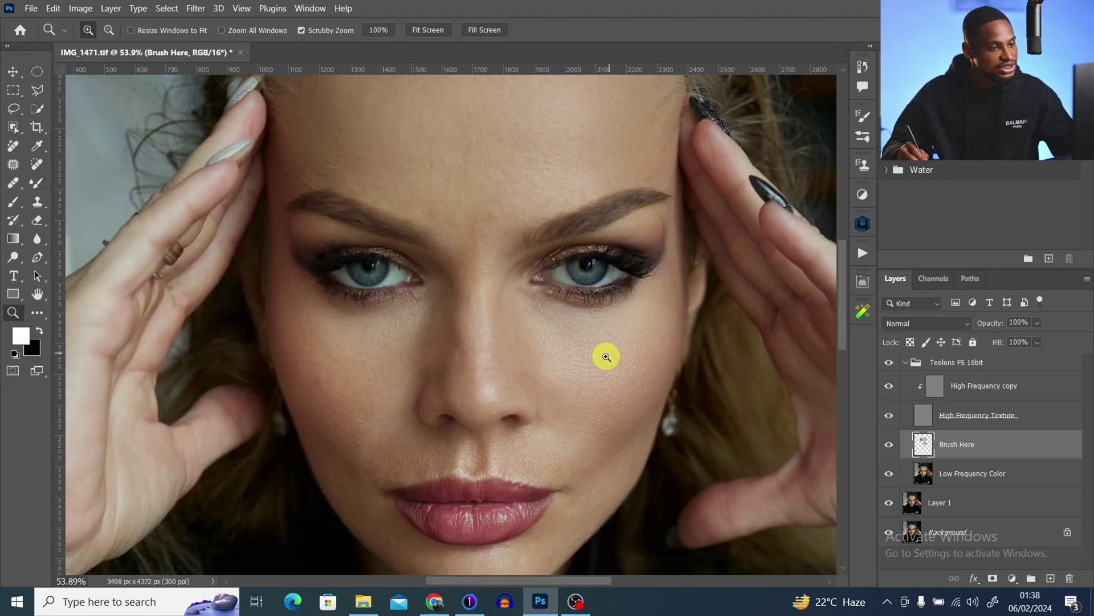
left_click_drag(623, 350, 635, 347)
key("b")
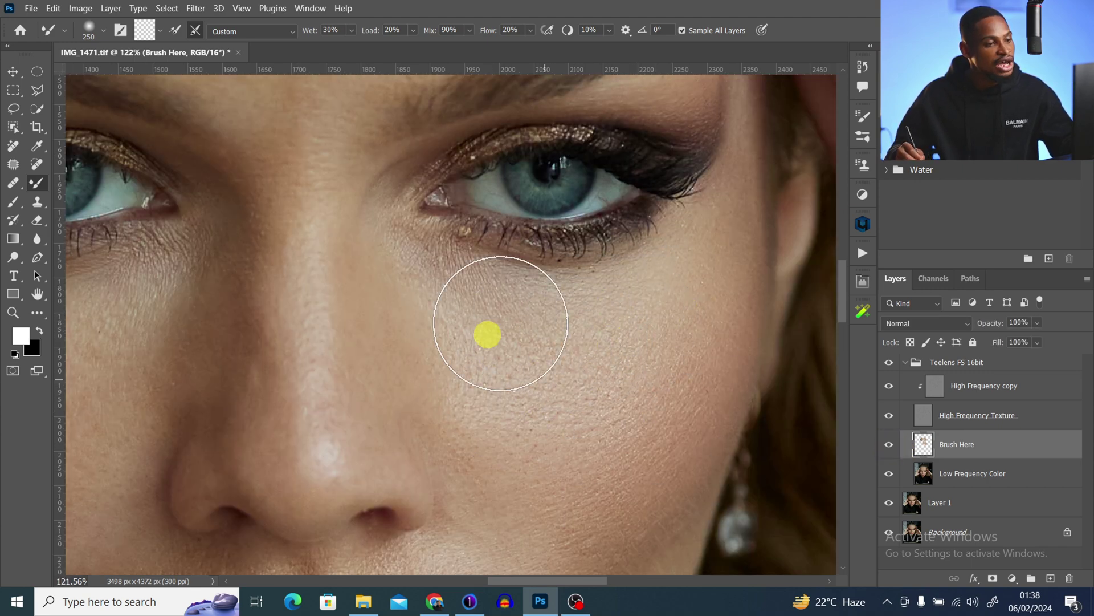
left_click(898, 446)
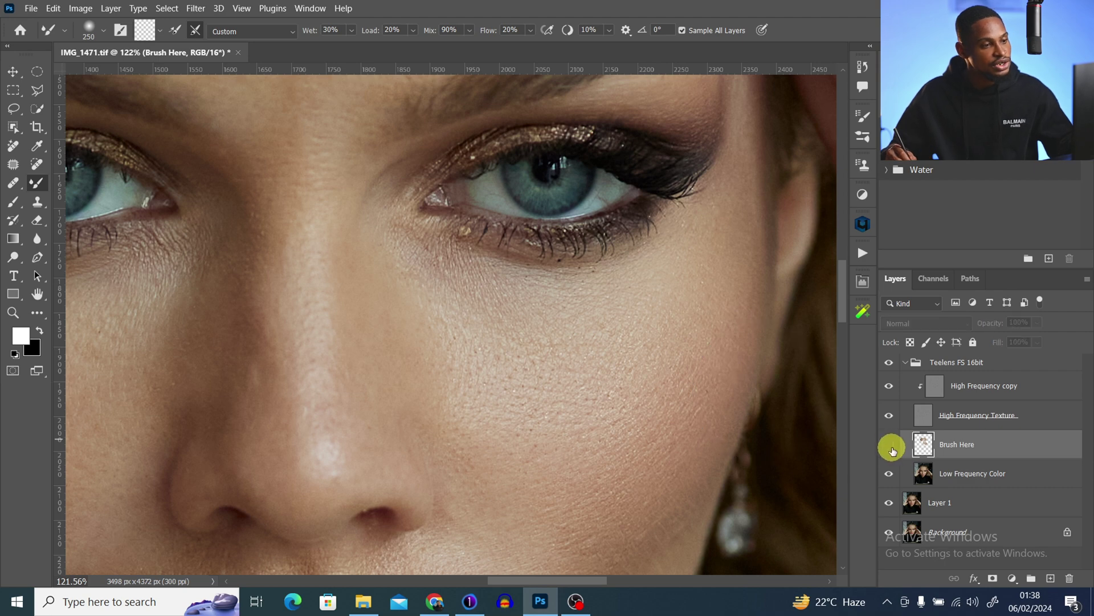
key("z")
left_click_drag(588, 336, 495, 362)
left_click_drag(545, 230, 575, 234)
key("b")
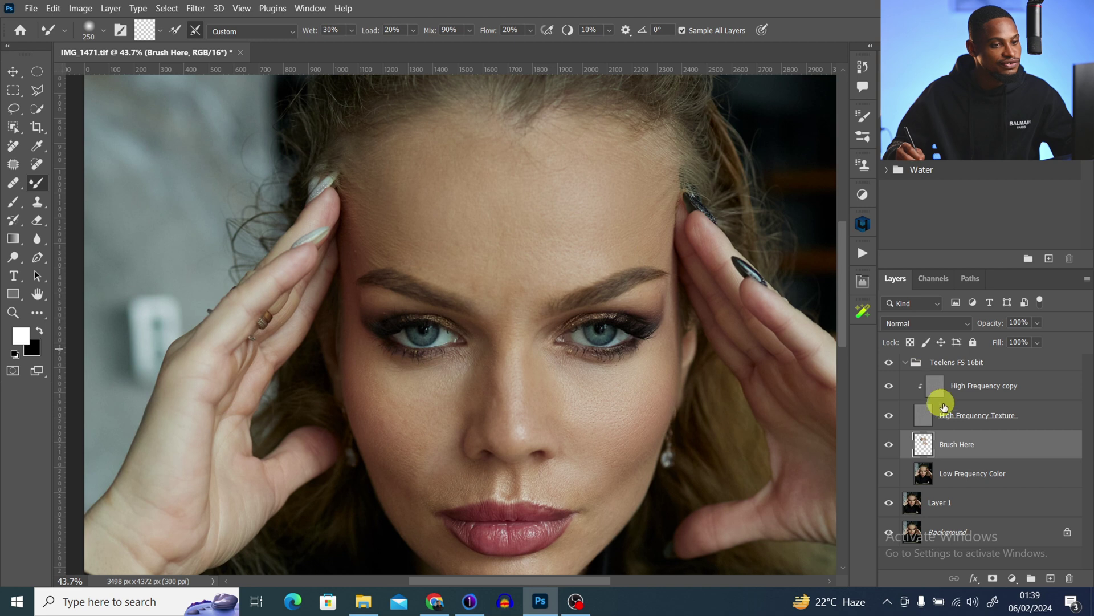
- Hide the High Frequency Texture layer and smooth the remaining forehead transitions with a Mixer Brush of about 250 px
left_click(888, 416)
key("bracketright")
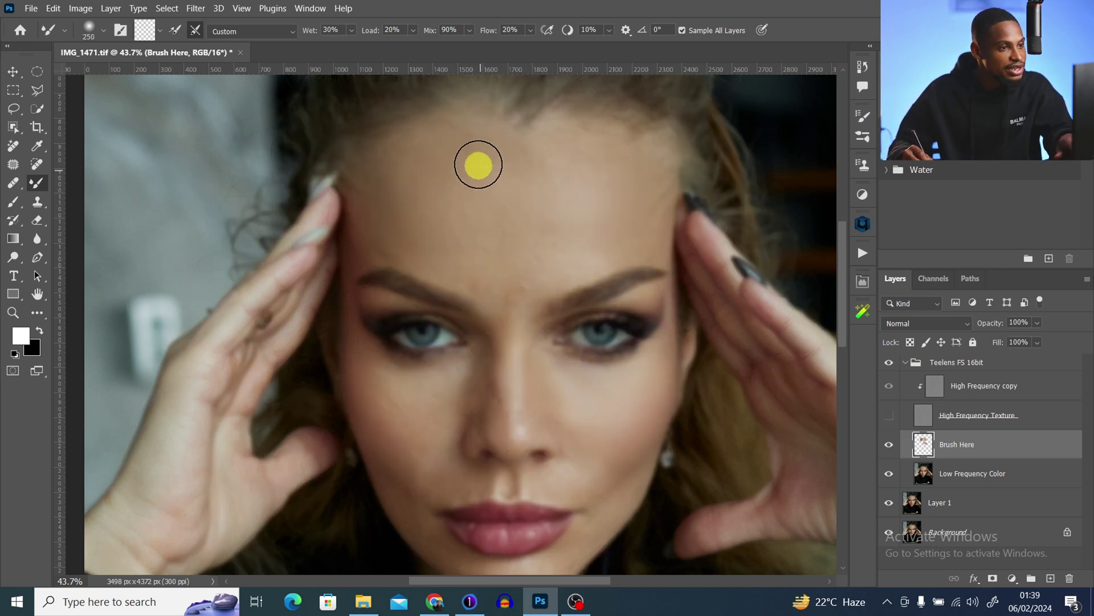
key("bracketleft")
key("bracketleft")
key("bracketleft")
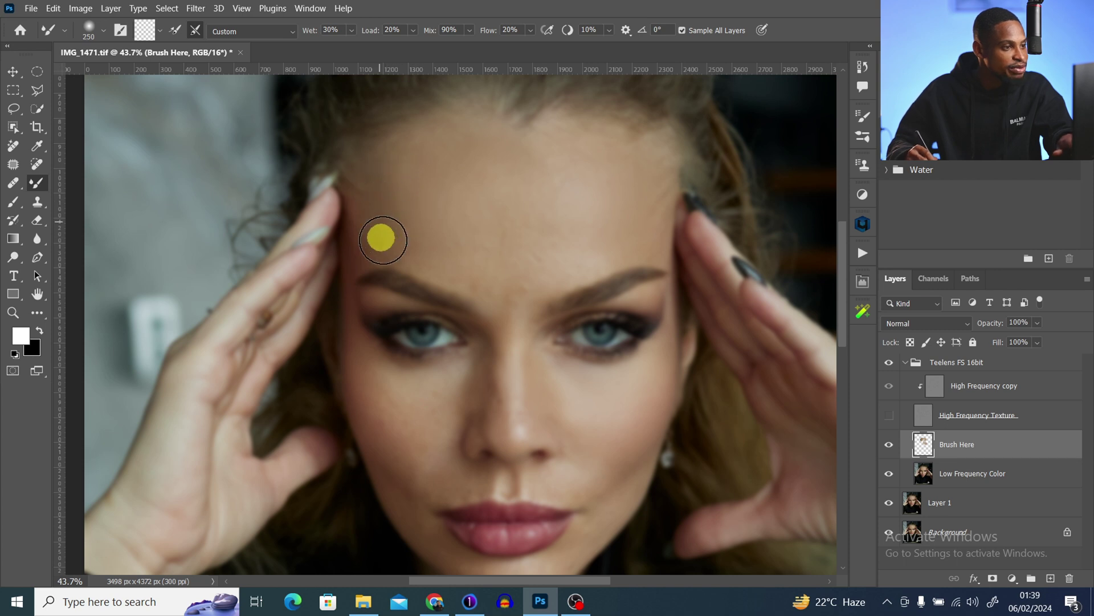
mouse_move(465, 263)
left_mouse_down()
mouse_move(501, 268)
mouse_move(477, 211)
mouse_move(507, 216)
mouse_move(528, 239)
mouse_move(519, 247)
mouse_move(561, 210)
mouse_move(539, 157)
mouse_move(547, 243)
mouse_move(512, 307)
mouse_move(480, 277)
mouse_move(437, 275)
mouse_move(390, 248)
mouse_move(363, 268)
mouse_move(403, 245)
mouse_move(431, 175)
mouse_move(489, 228)
mouse_move(473, 182)
mouse_move(482, 163)
mouse_move(516, 165)
mouse_move(474, 169)
mouse_move(452, 157)
mouse_move(470, 137)
mouse_move(516, 178)
mouse_move(514, 166)
mouse_move(525, 214)
mouse_move(479, 197)
mouse_move(524, 245)
mouse_move(515, 267)
mouse_move(577, 234)
mouse_move(584, 204)
mouse_move(535, 174)
mouse_move(548, 200)
left_mouse_up()
- Blend the uneven tones across the cheeks, nose and remaining skin areas with the Mixer Brush at varying sizes
key("bracketleft")
key("bracketleft")
key("bracketright")
key("bracketright")
key("bracketright")
key("bracketright")
key("bracketright")
key("bracketleft")
key("bracketleft")
left_click_drag(510, 404, 548, 406)
mouse_move(381, 396)
left_mouse_down()
mouse_move(380, 348)
mouse_move(385, 442)
left_mouse_up()
mouse_move(523, 370)
left_mouse_down()
mouse_move(542, 302)
mouse_move(581, 302)
left_mouse_up()
left_click_drag(541, 303, 617, 152)
key("bracketleft")
key("bracketleft")
key("bracketleft")
key("bracketright")
left_click_drag(767, 334, 741, 263)
- Show the High Frequency Texture layer again and adjust the Mixer Brush size while reviewing the blended skin
key("bracketright")
left_click_drag(670, 434, 616, 446)
left_click(891, 415)
left_click(891, 415)
left_click_drag(498, 319, 413, 222)
key("bracketright")
key("bracketright")
key("bracketright")
key("bracketleft")
key("bracketleft")
key("bracketleft")
key("bracketleft")
key("bracketleft")
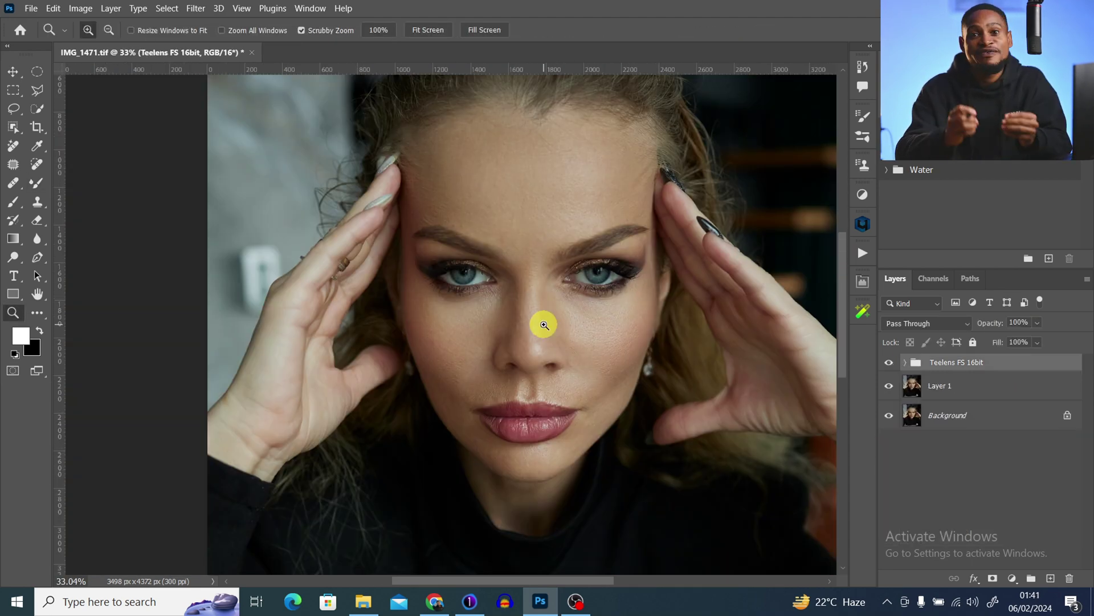
- Move Layer 1 above the frequency separation group and make it the active layer
scroll(543, 324, "down", 1)
left_click_drag(959, 387, 967, 356)
mouse_move(613, 243)
left_mouse_down()
mouse_move(603, 242)
mouse_move(626, 242)
left_mouse_up()
left_click(926, 391)
left_click(910, 373)
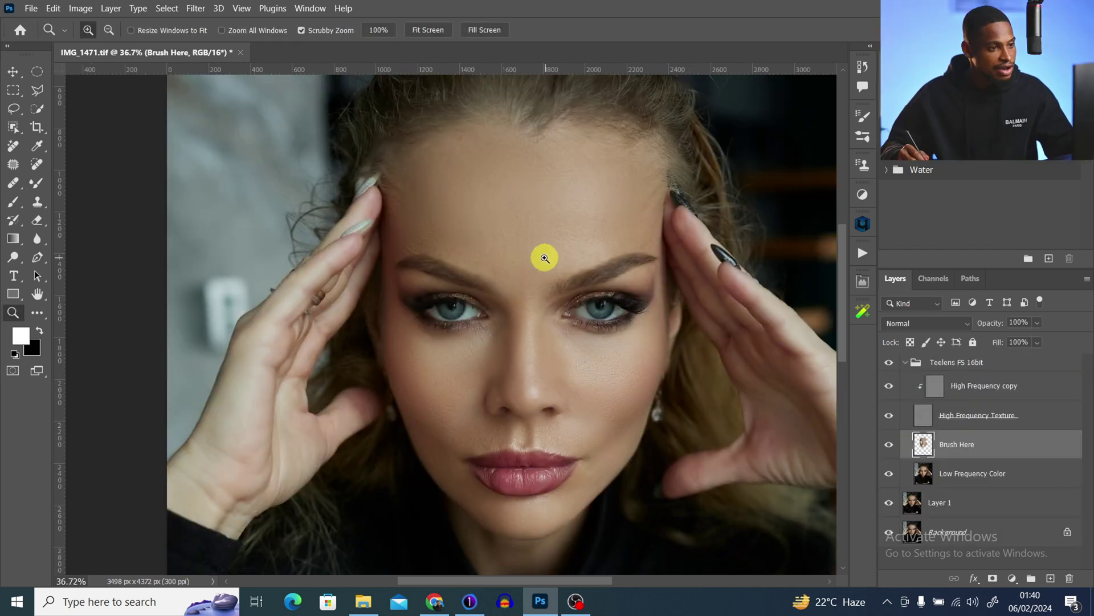
- Toggle the Brush Here layer's visibility to compare the face's color blending up close before and after
left_click_drag(544, 258, 637, 195)
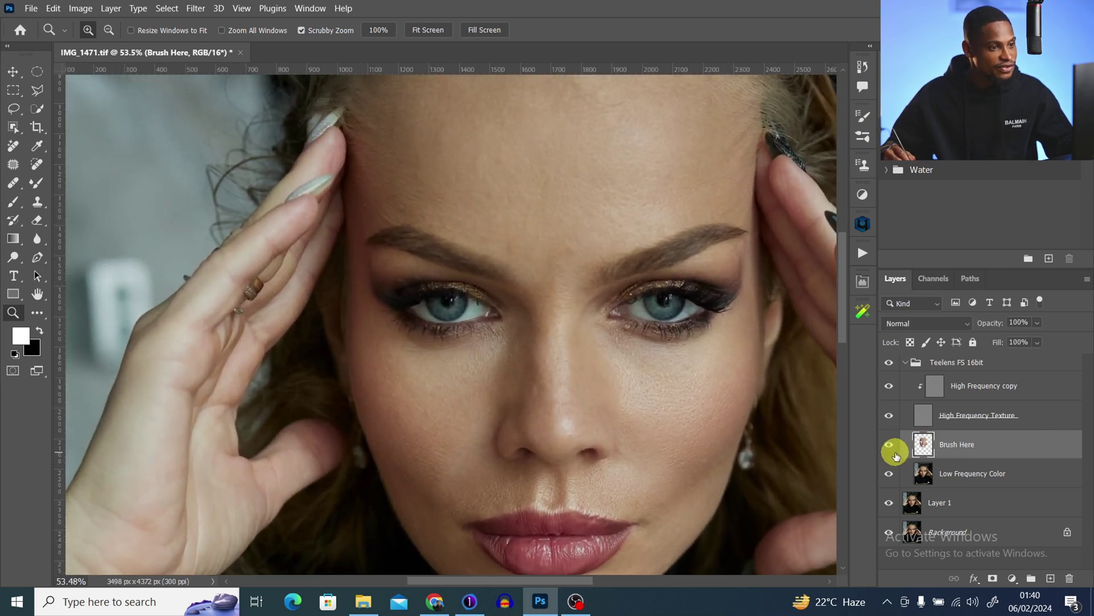
left_click_drag(704, 381, 654, 374)
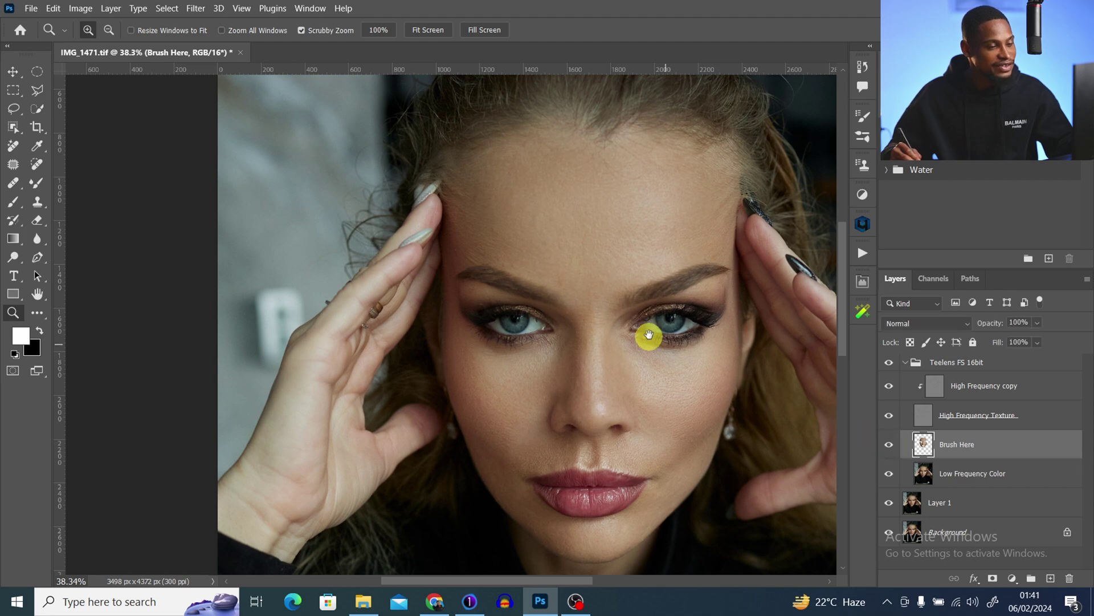
left_click_drag(649, 335, 598, 327)
left_click_drag(601, 222, 633, 322)
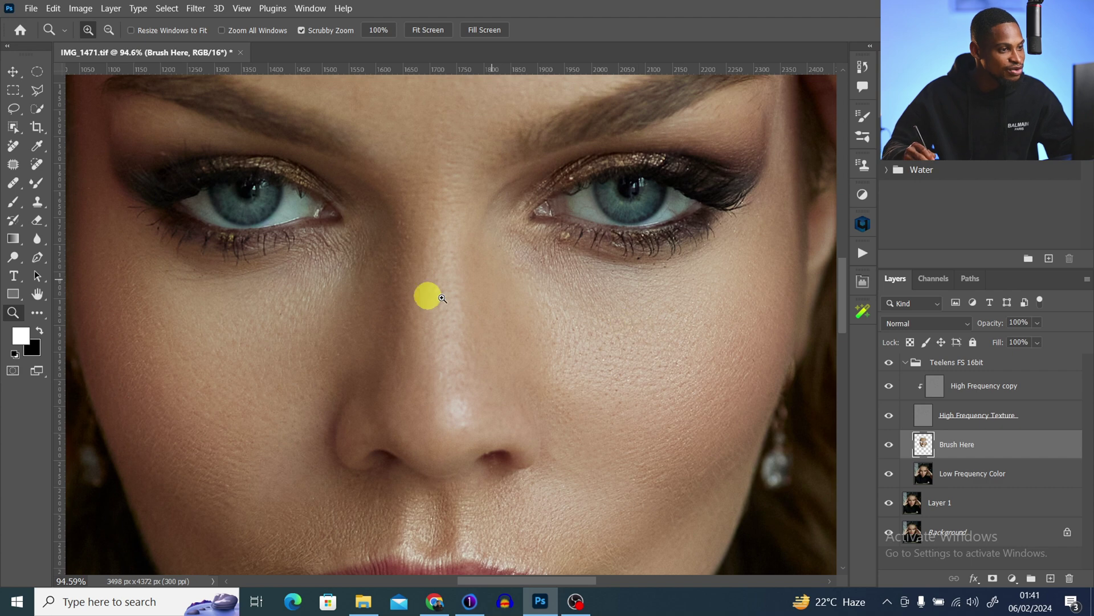
left_click(889, 445)
left_click(890, 444)
left_click_drag(570, 313, 467, 332)
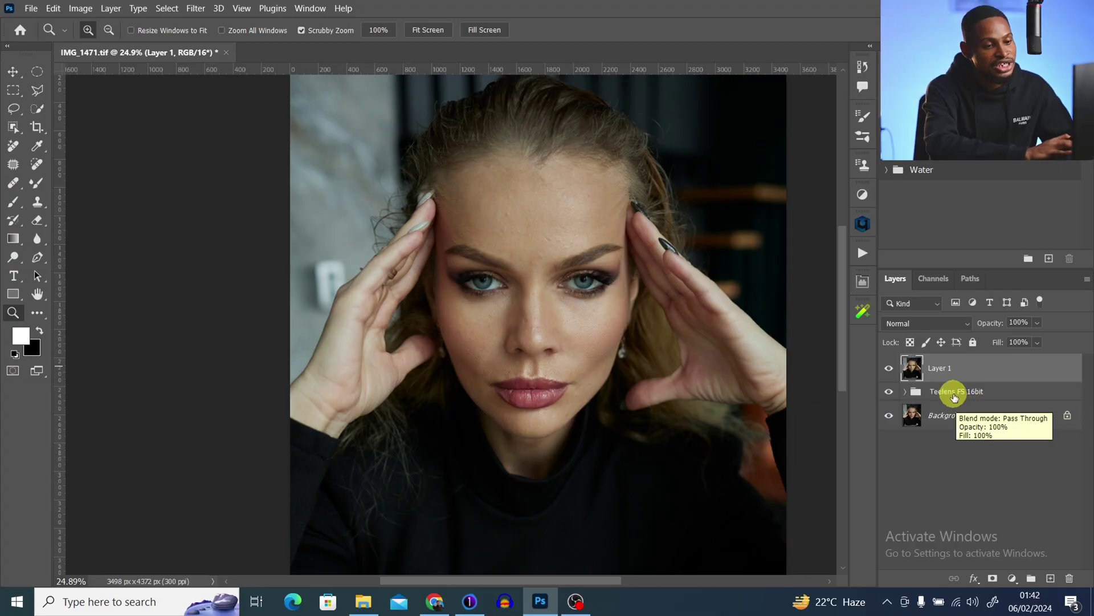
- Rename the Teelens FS 16bit group as FS and make Layer 1 active
left_click(954, 395)
double_click(953, 392)
type("FS")
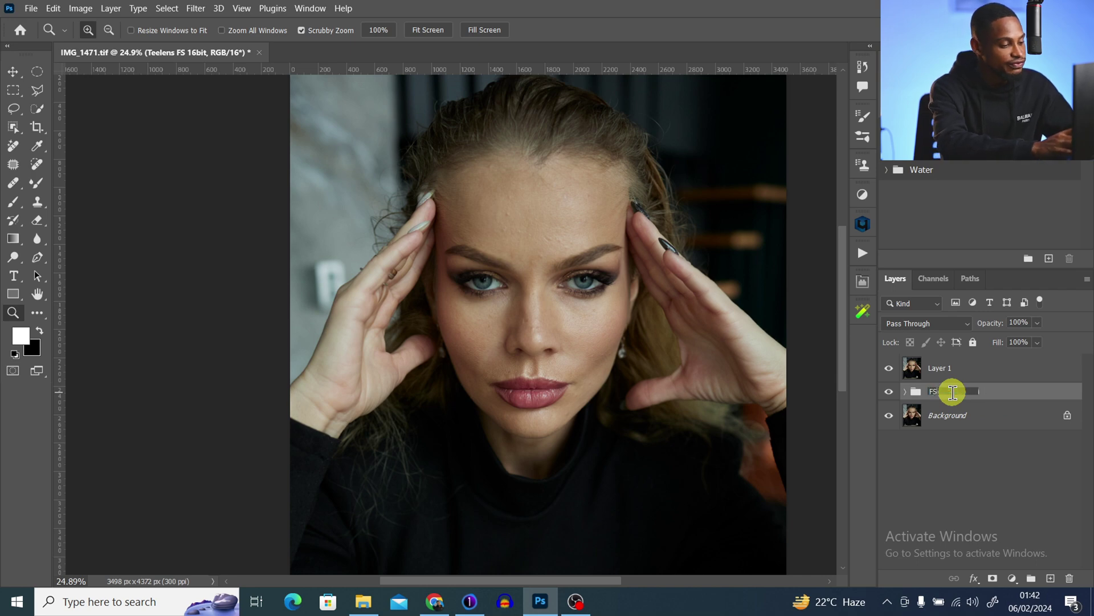
key("Return")
left_click(915, 369)
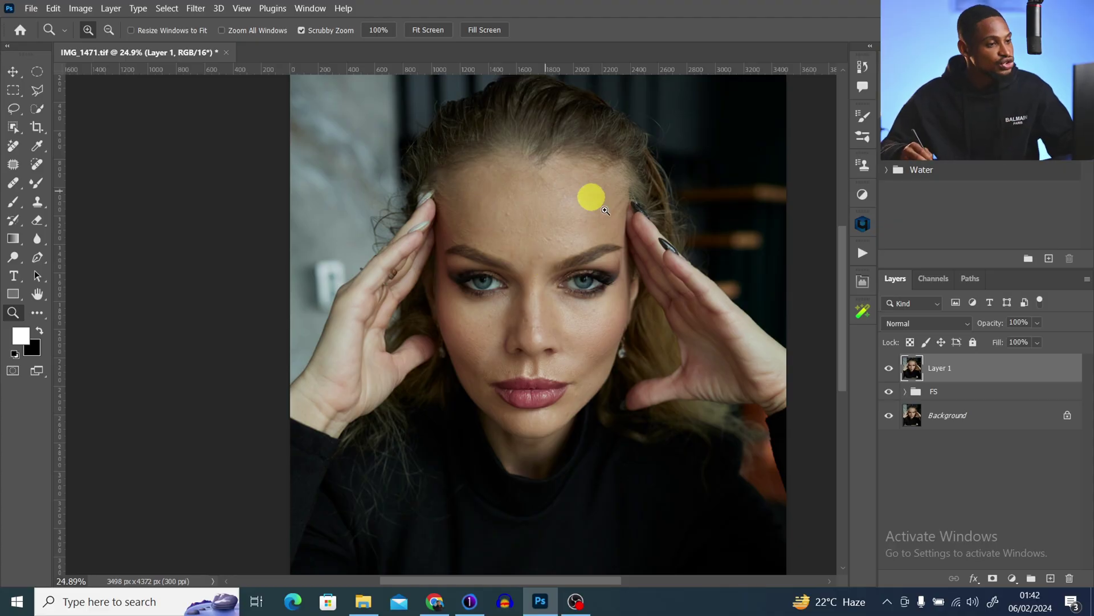
- Apply the Retouch4me Heal filter to Layer 1 with a sensitivity of 100
left_click_drag(578, 221, 254, 78)
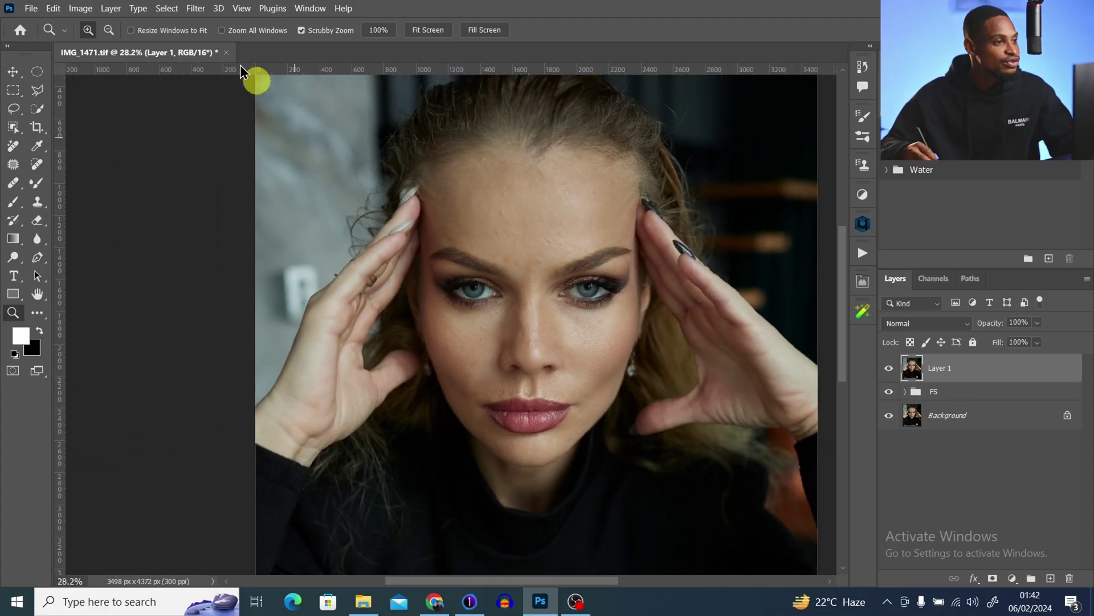
left_click(196, 8)
mouse_move(333, 330)
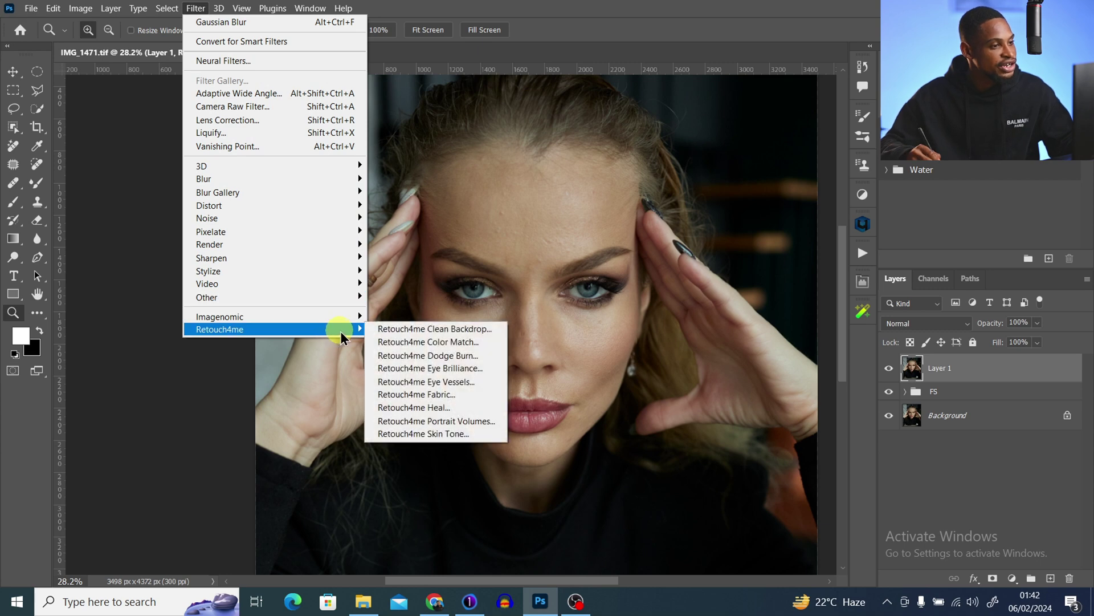
left_click(450, 408)
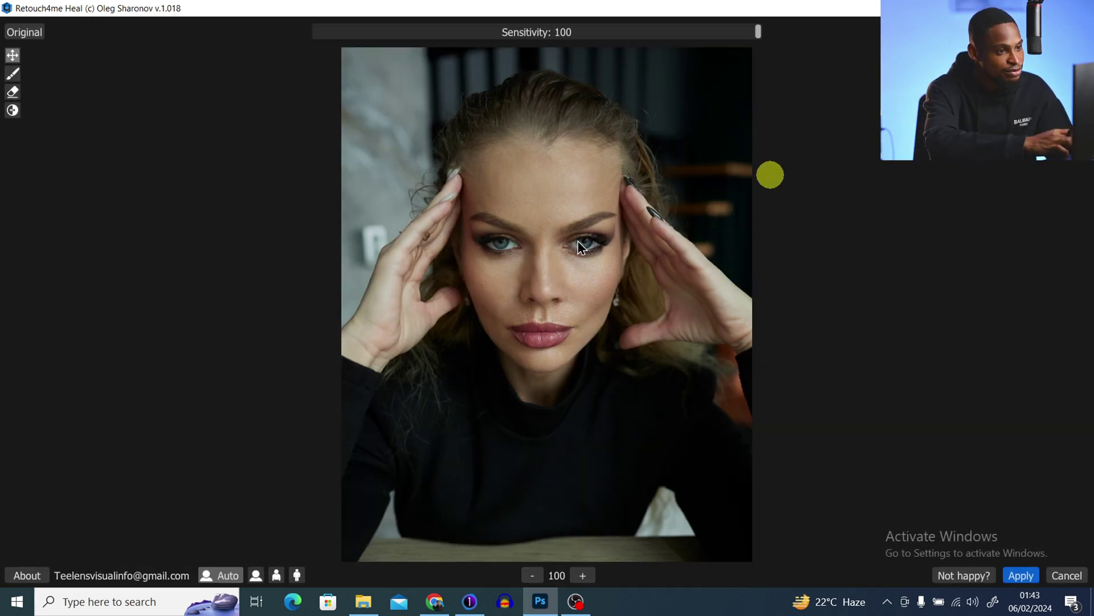
scroll(586, 229, "up", 3)
scroll(586, 230, "up", 5)
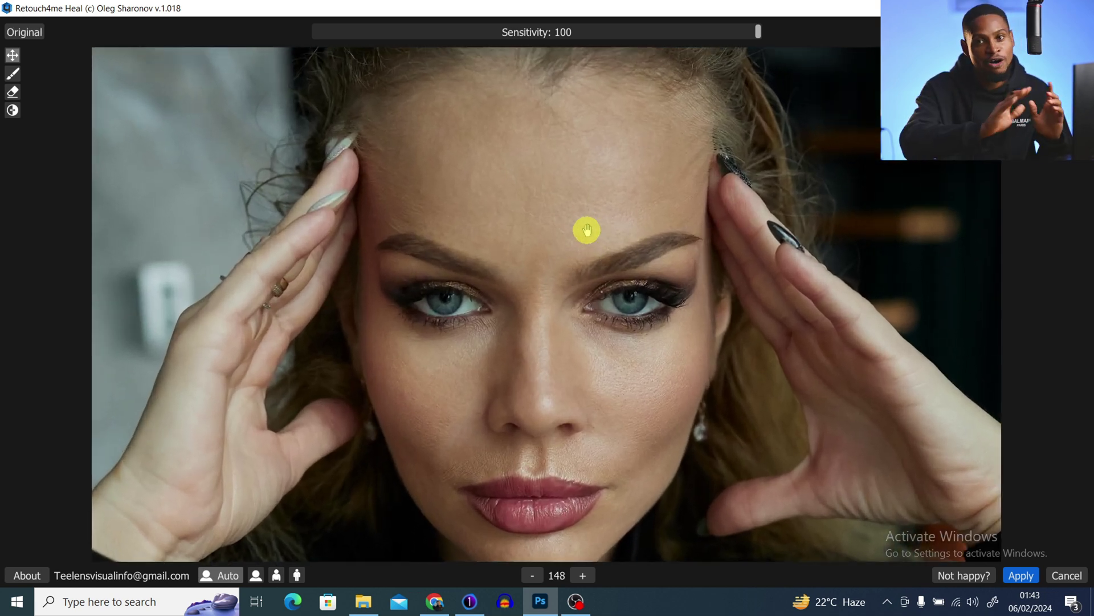
left_click(1023, 577)
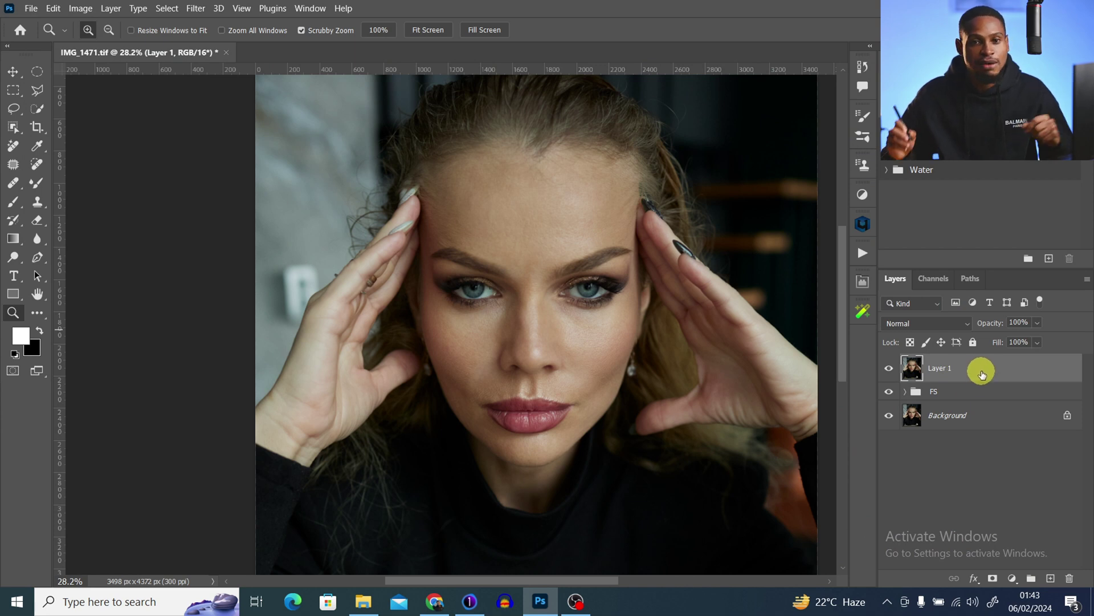
- Stamp all visible layers into a new layer and apply the Retouch4me Dodge Burn filter with Blend 165 and Soft Light Layer enabled
key("ctrl+shift+alt+e")
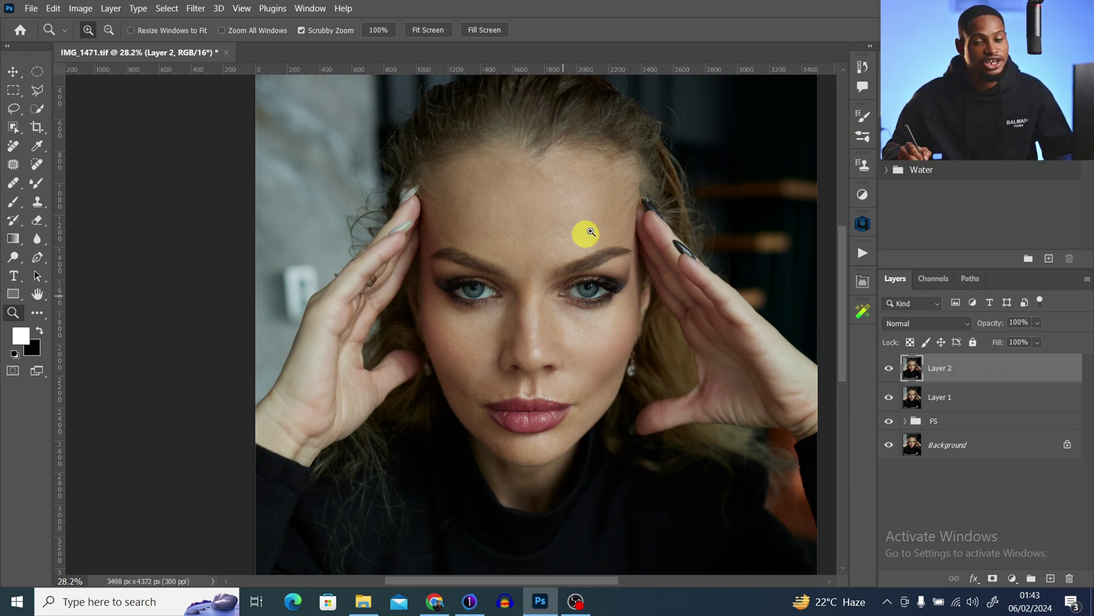
left_click(191, 11)
mouse_move(310, 332)
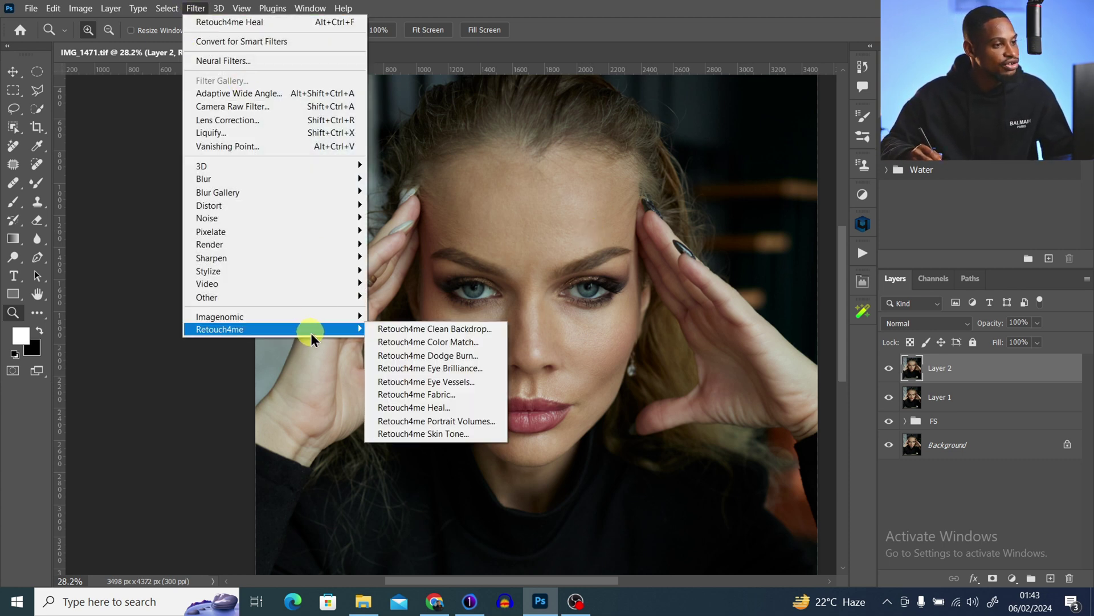
left_click(444, 355)
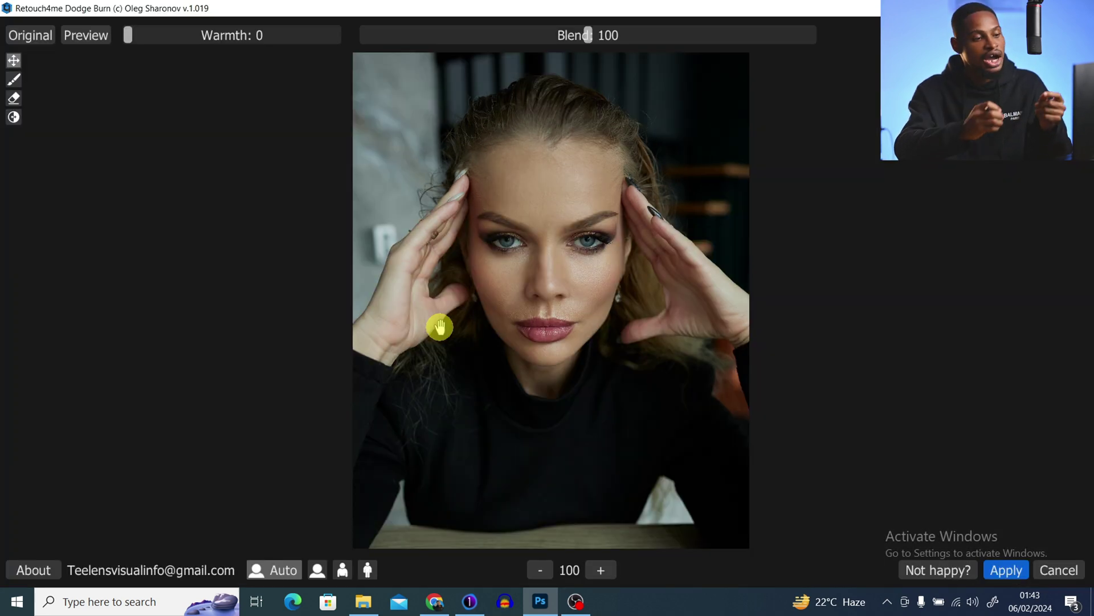
scroll(440, 327, "up", 5)
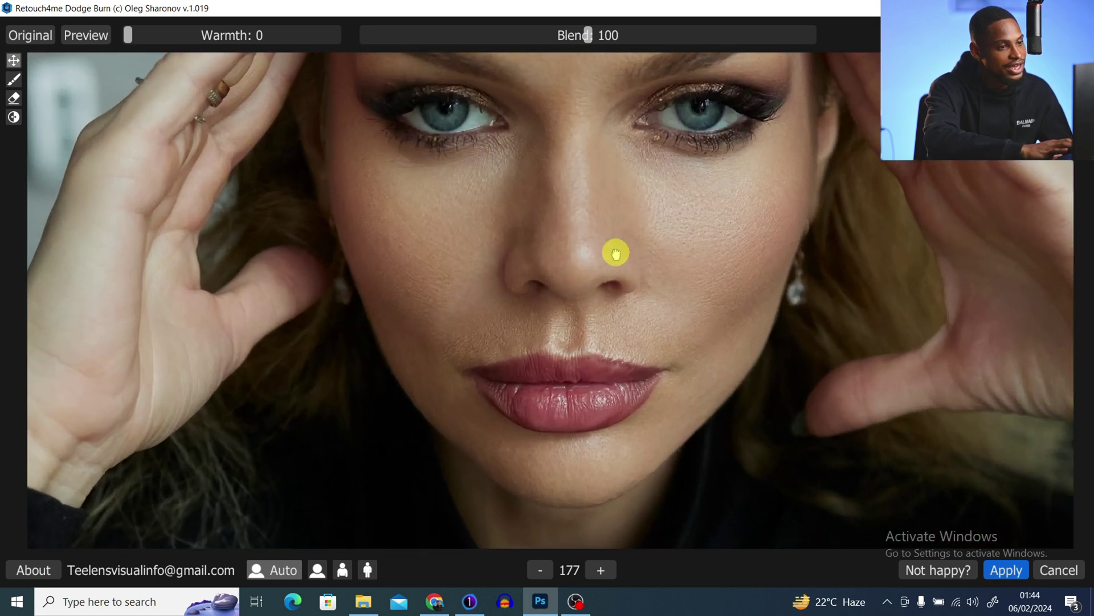
left_click_drag(616, 251, 593, 469)
scroll(650, 334, "down", 3)
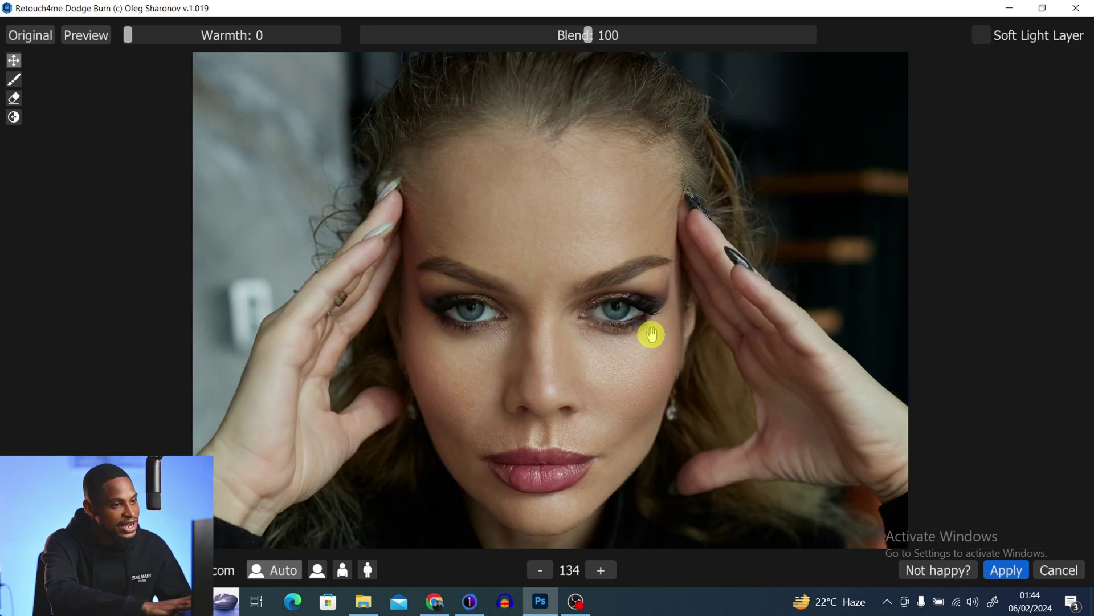
left_click_drag(595, 40, 671, 41)
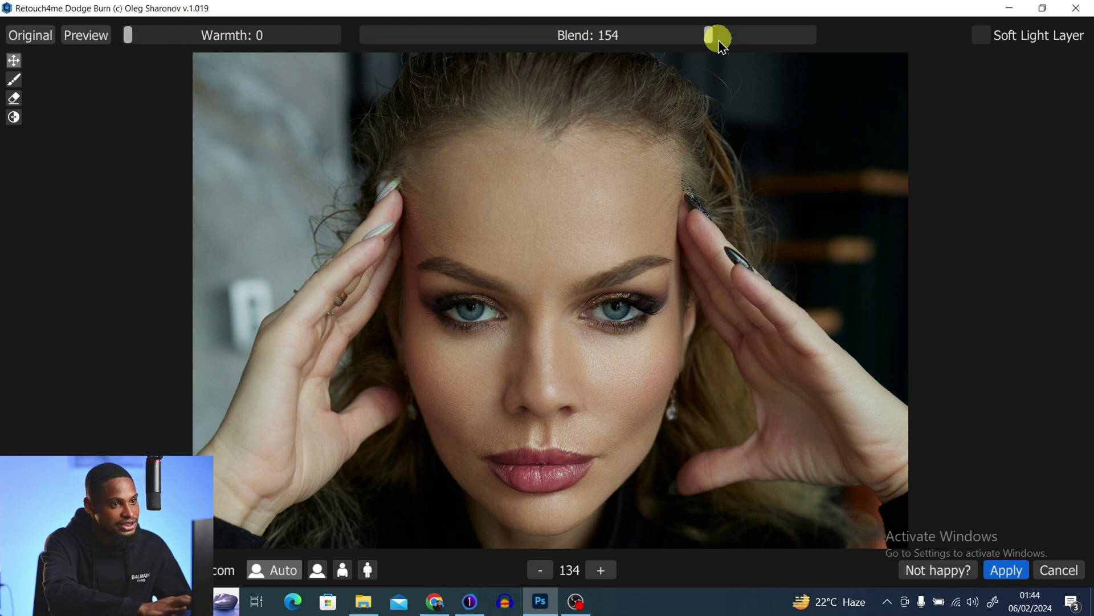
left_click_drag(735, 39, 735, 36)
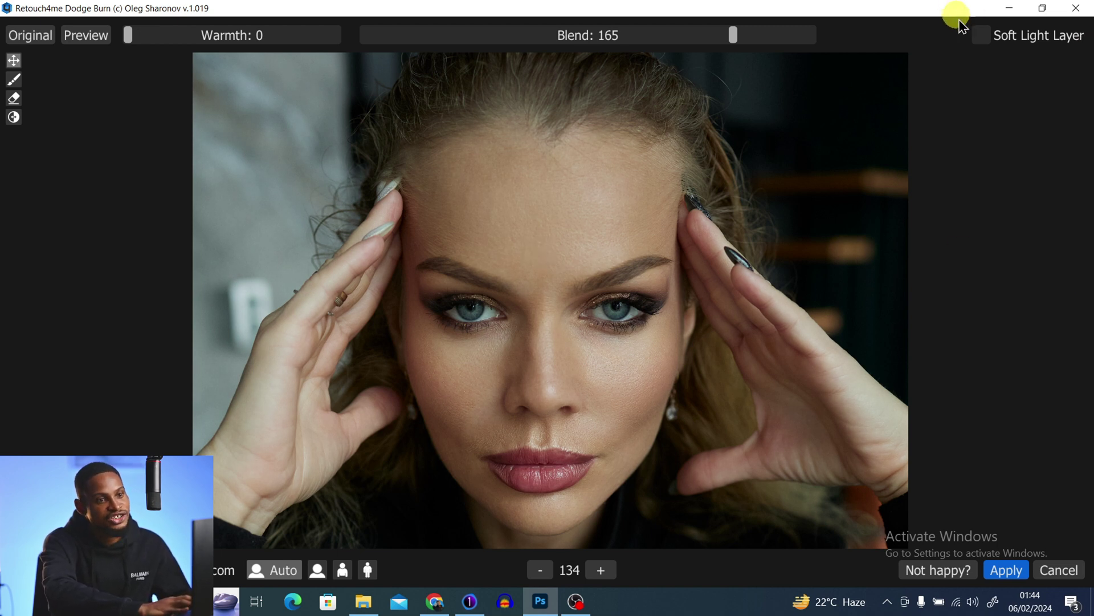
left_click(984, 35)
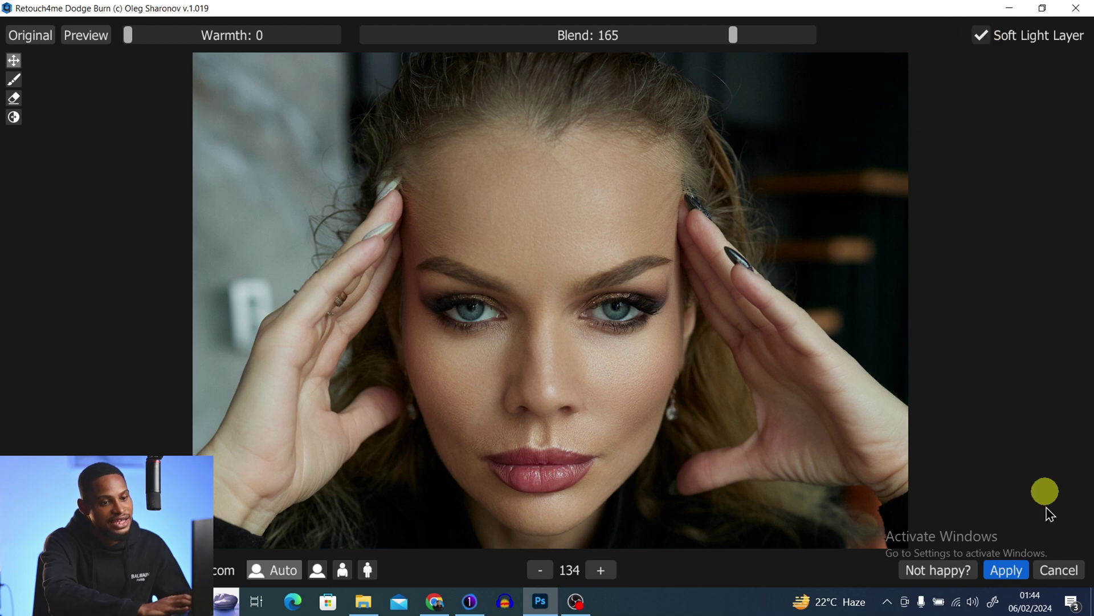
left_click(1004, 575)
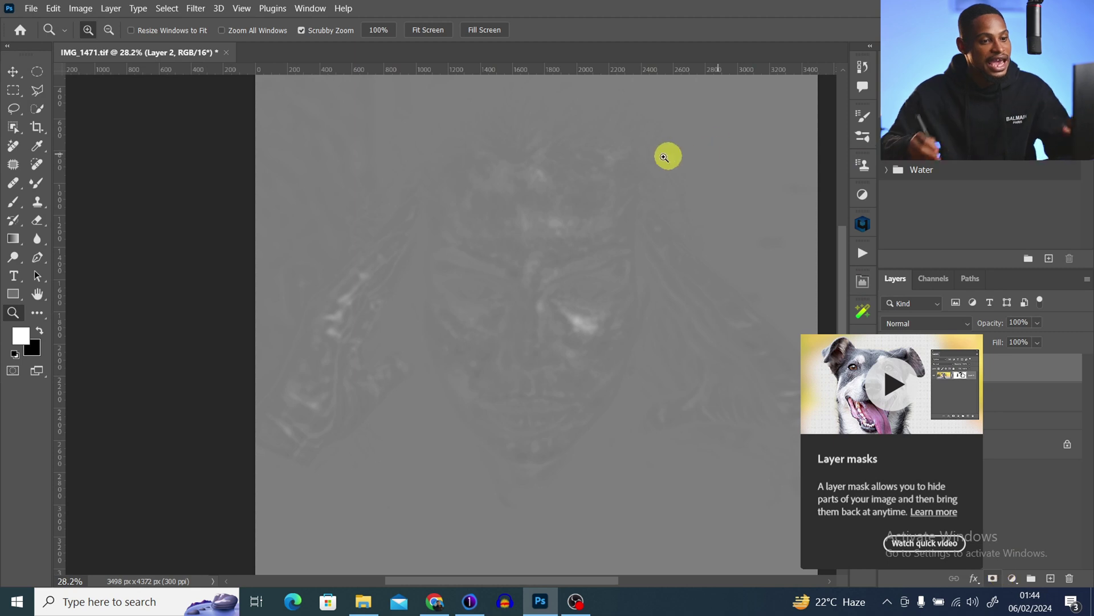
- Set Layer 2's blend mode to Soft Light and group it with Layer 1
left_click(918, 323)
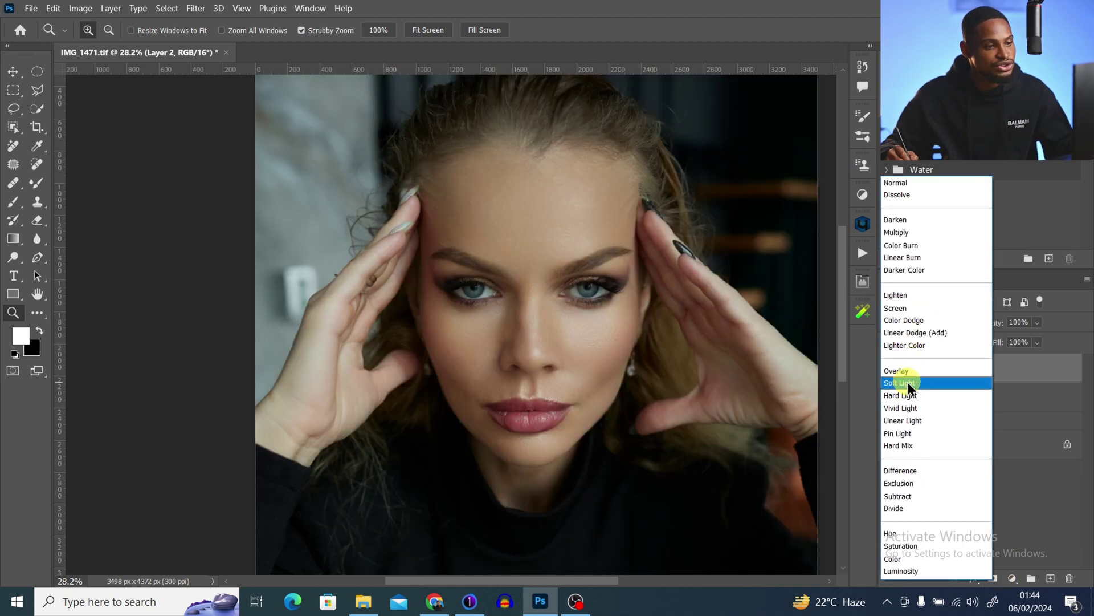
left_click(908, 382)
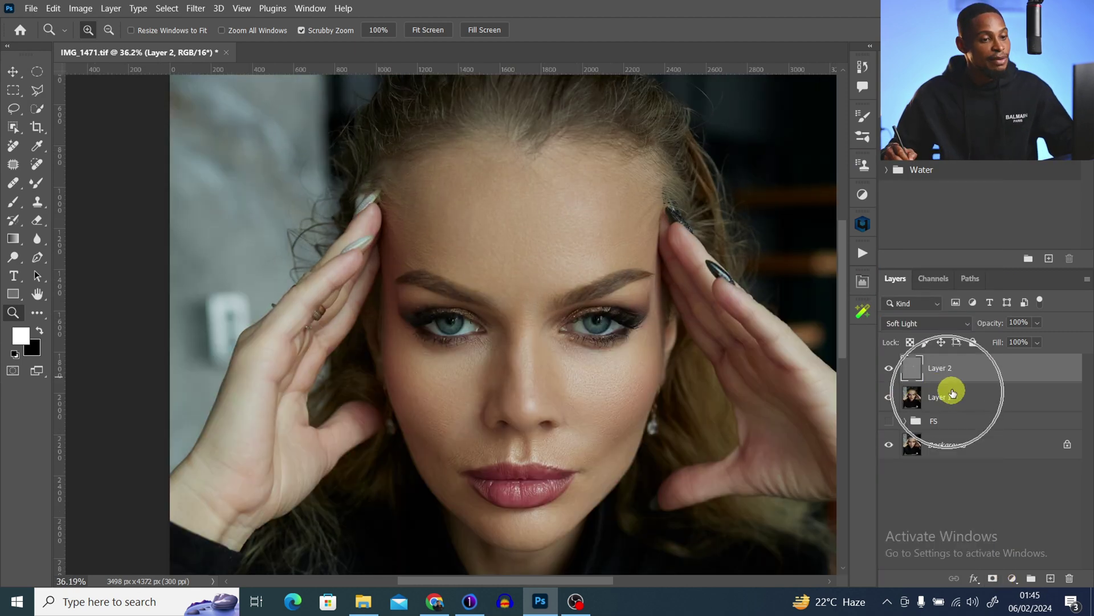
left_click(967, 402, "ctrl")
key("ctrl+g")
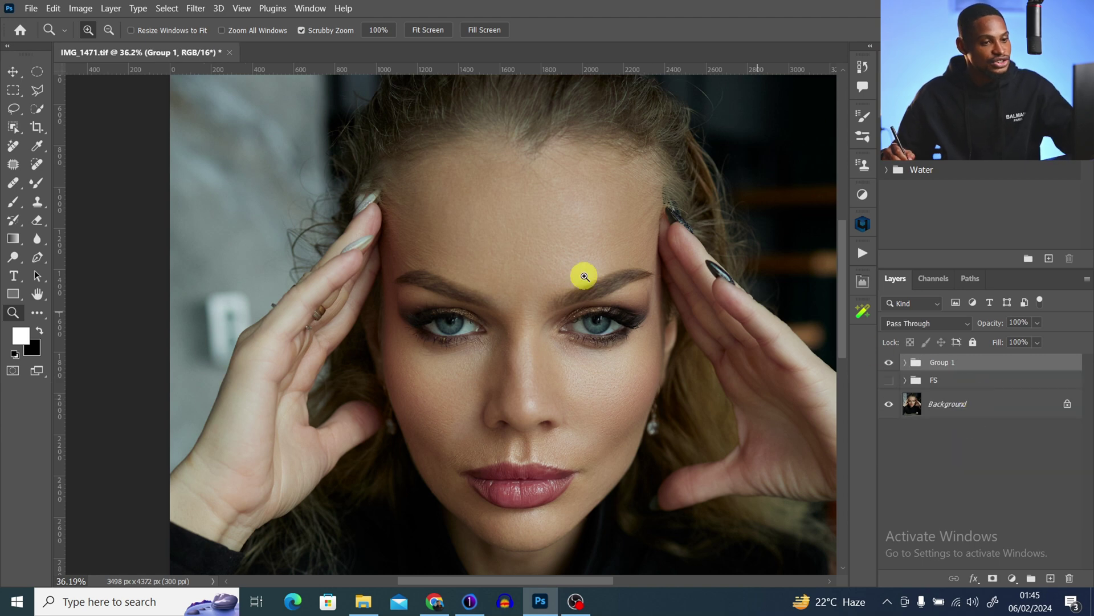
left_click_drag(597, 250, 622, 235)
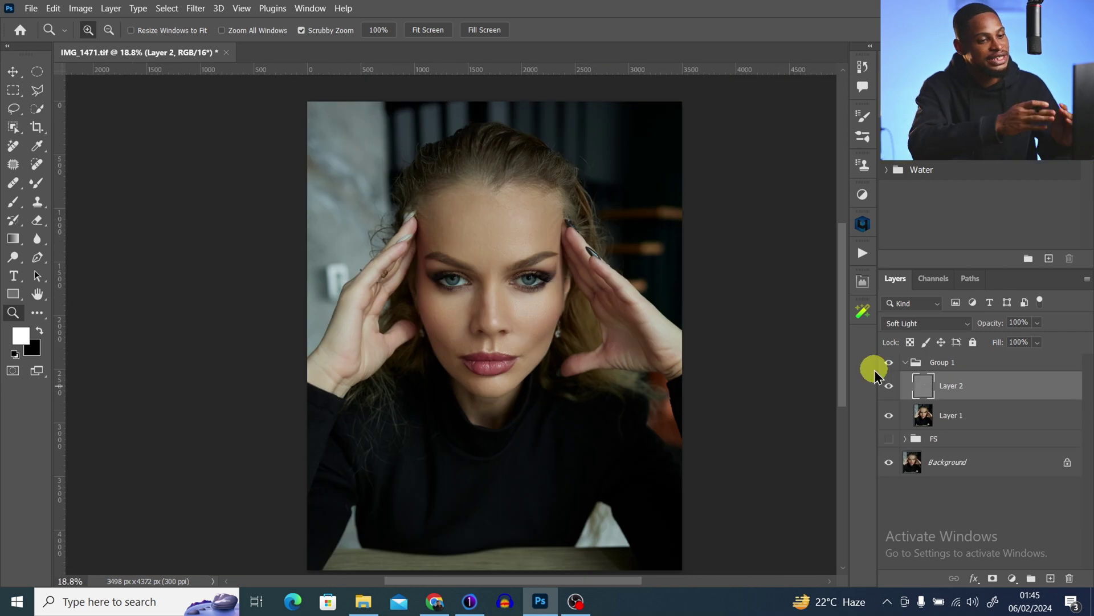
left_click(907, 364)
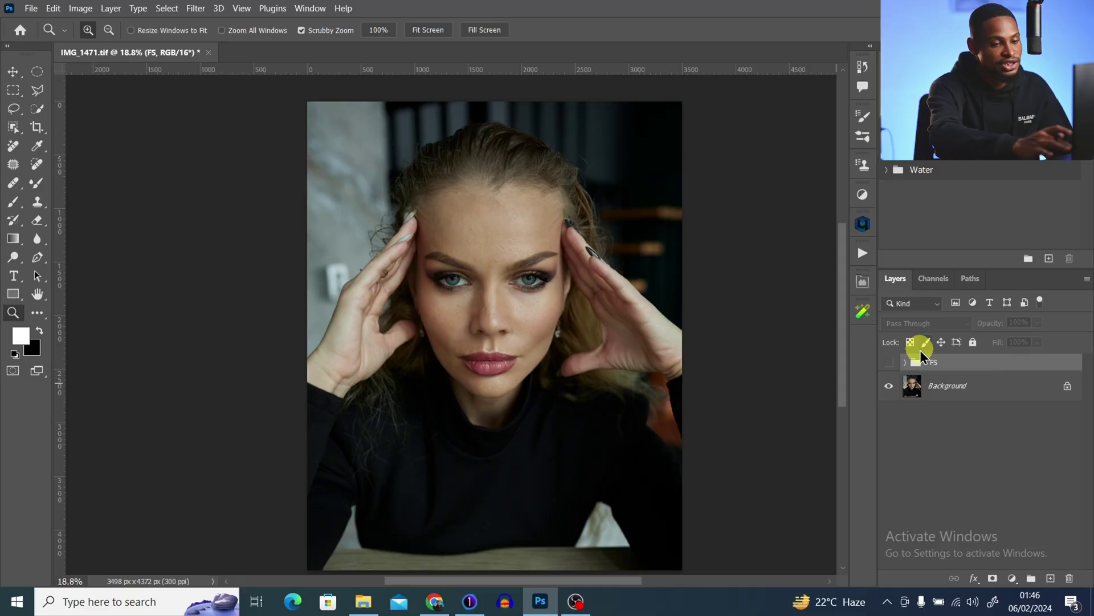
- Delete the FS group and duplicate the Background layer
key("Delete")
left_click(969, 373)
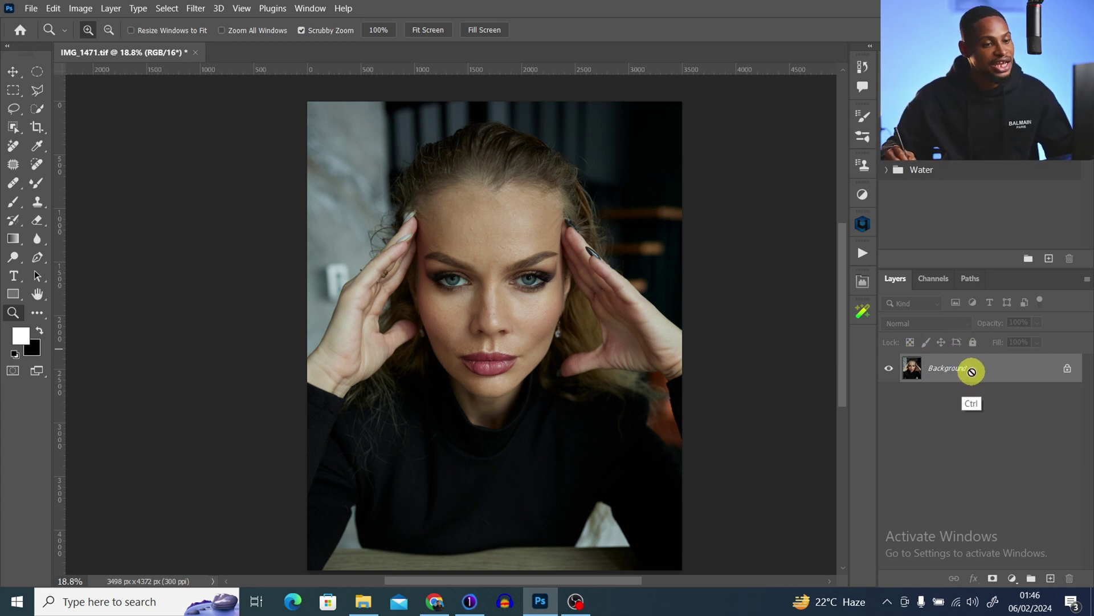
key("ctrl+j")
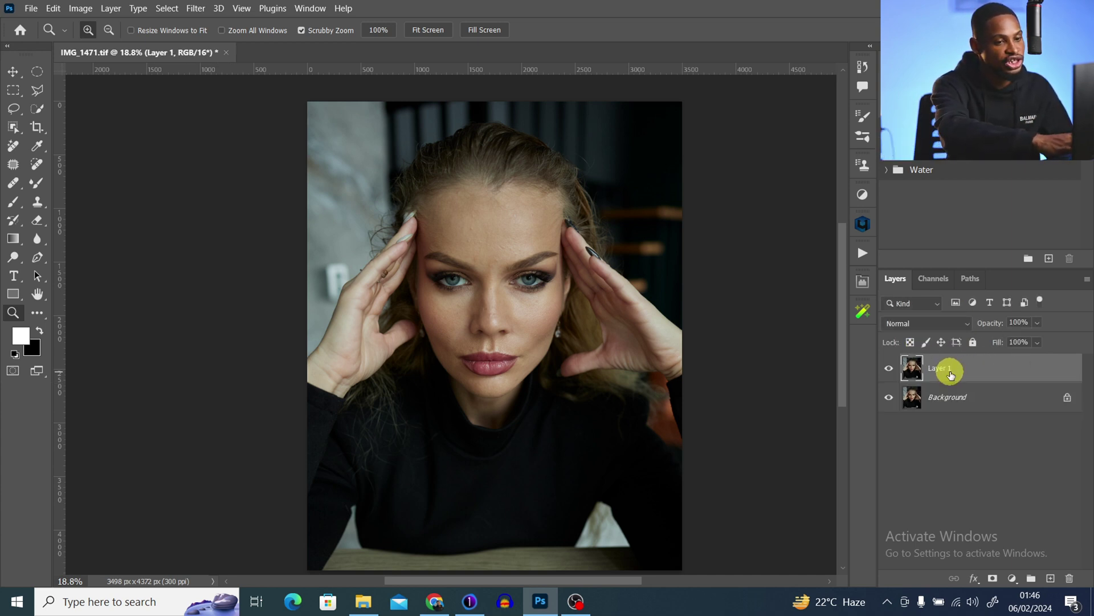
- Run the Retocuh4ME action on the duplicated layer
left_click(862, 254)
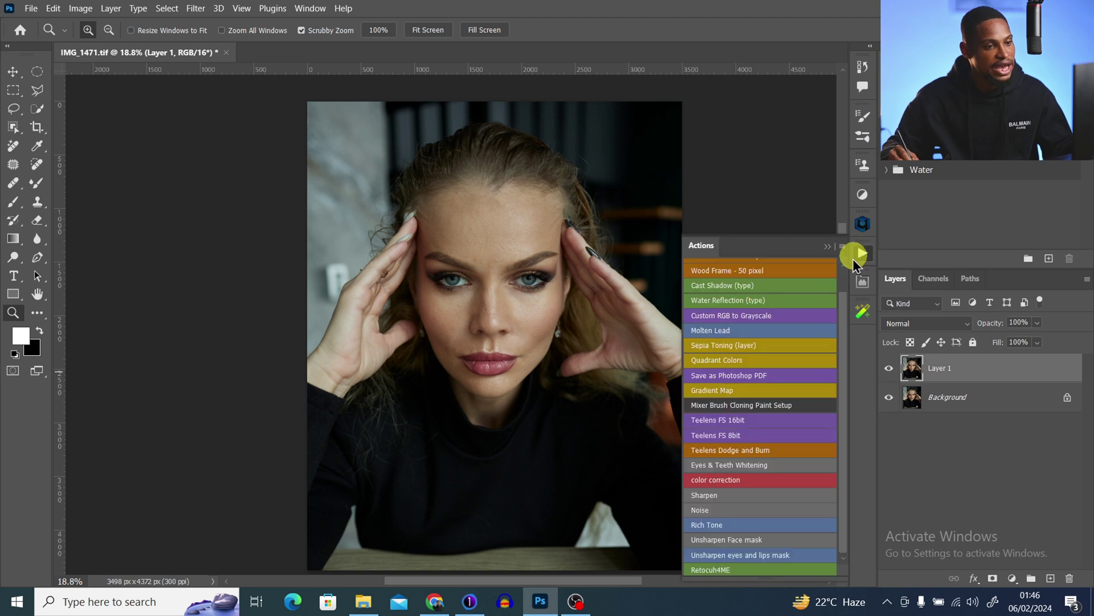
left_click(724, 568)
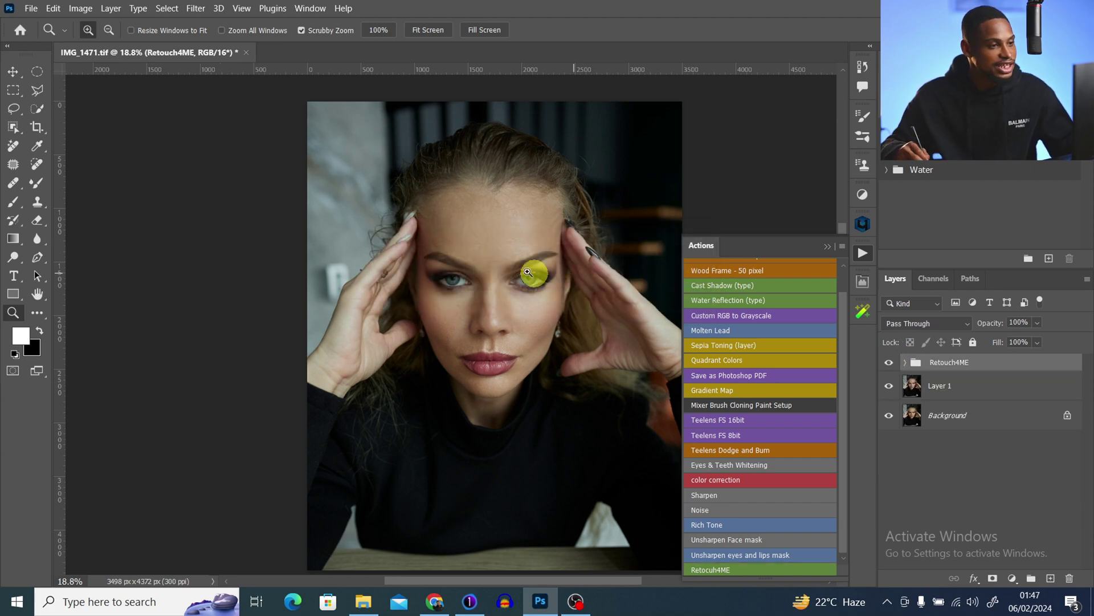
- Toggle the Retouch4ME group's visibility to compare the face's skin before and after up close
left_click_drag(506, 238, 523, 181)
left_click_drag(511, 349, 478, 347)
left_click(889, 363)
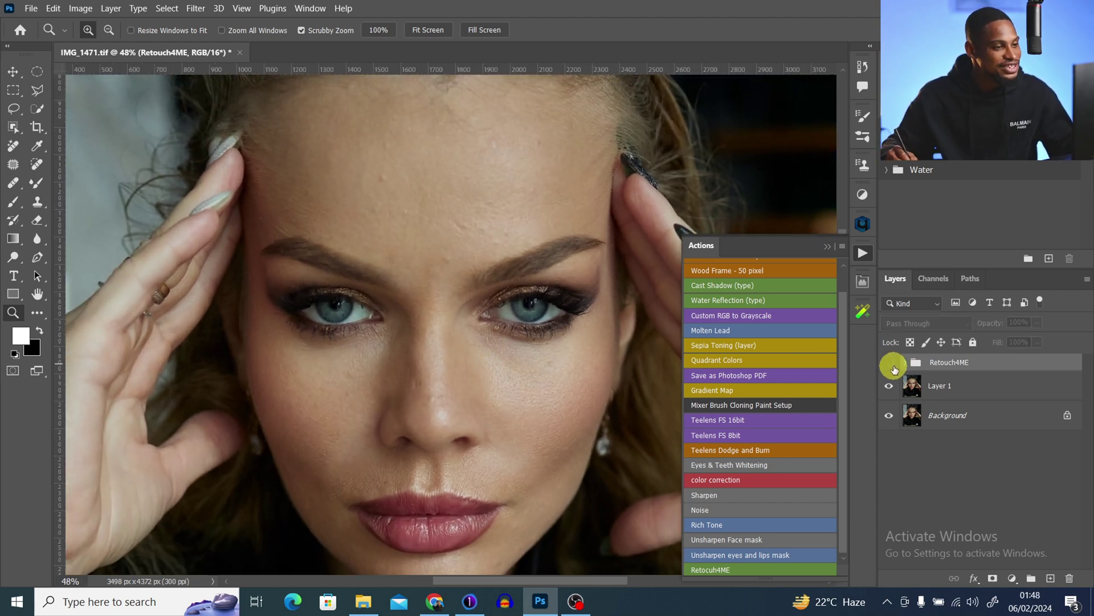
left_click(890, 368)
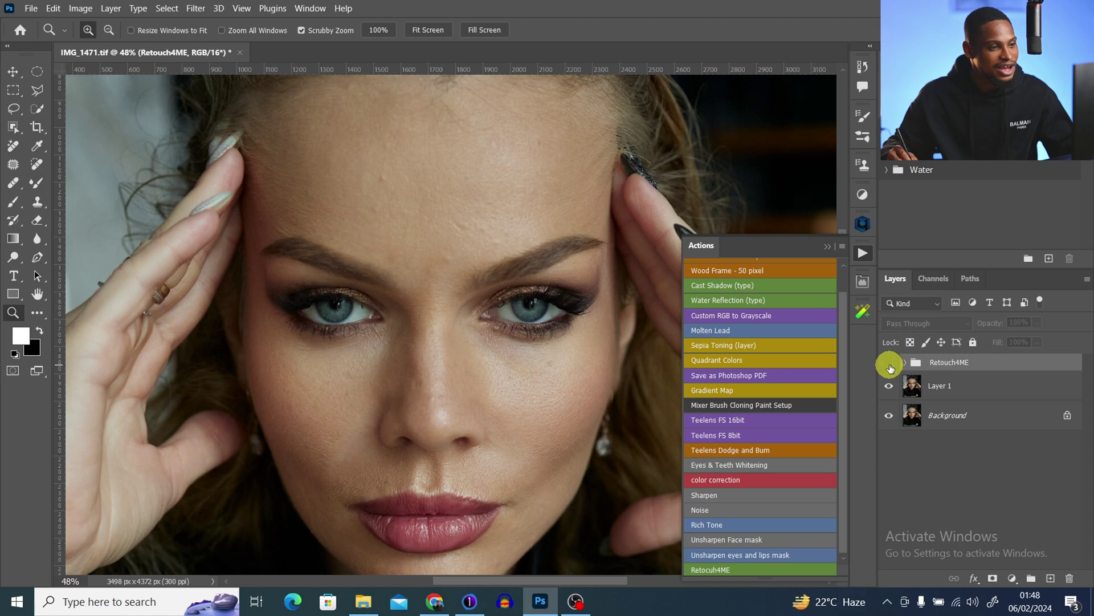
left_click(890, 365)
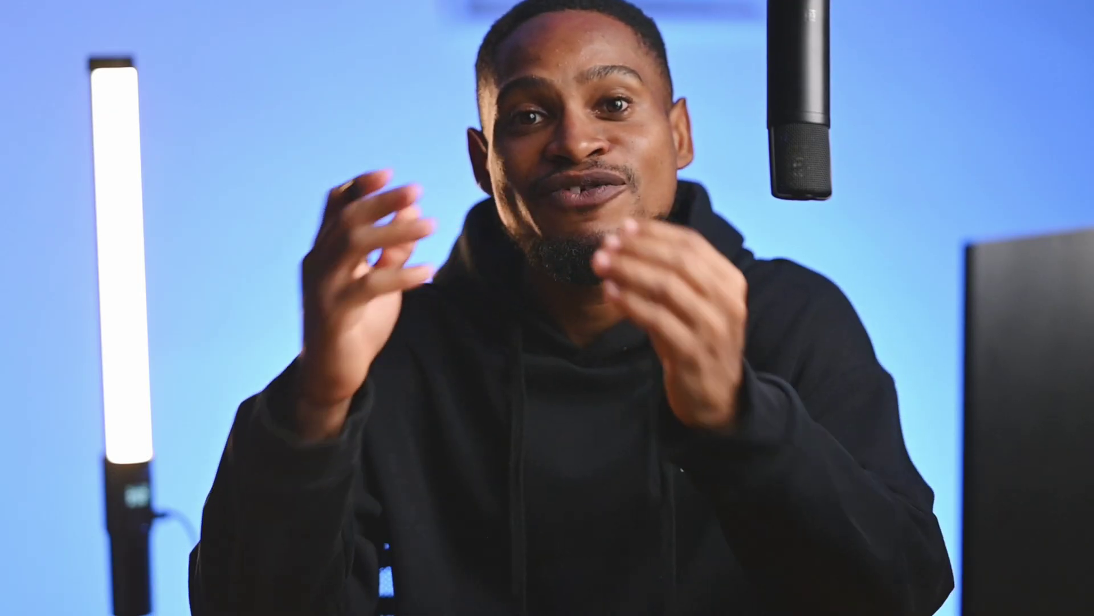